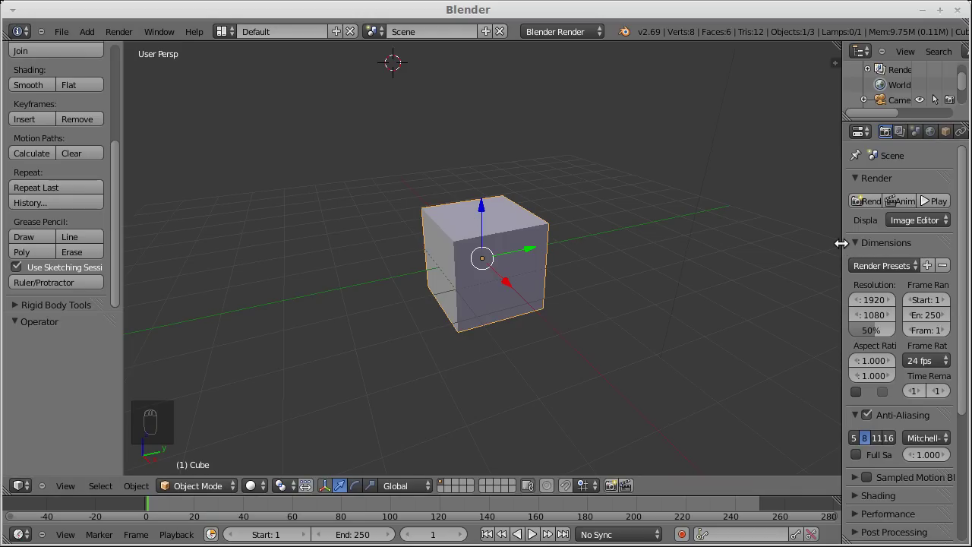
Step: Widen the properties editor slightly and delete the default cube
drag(842, 243, 807, 243)
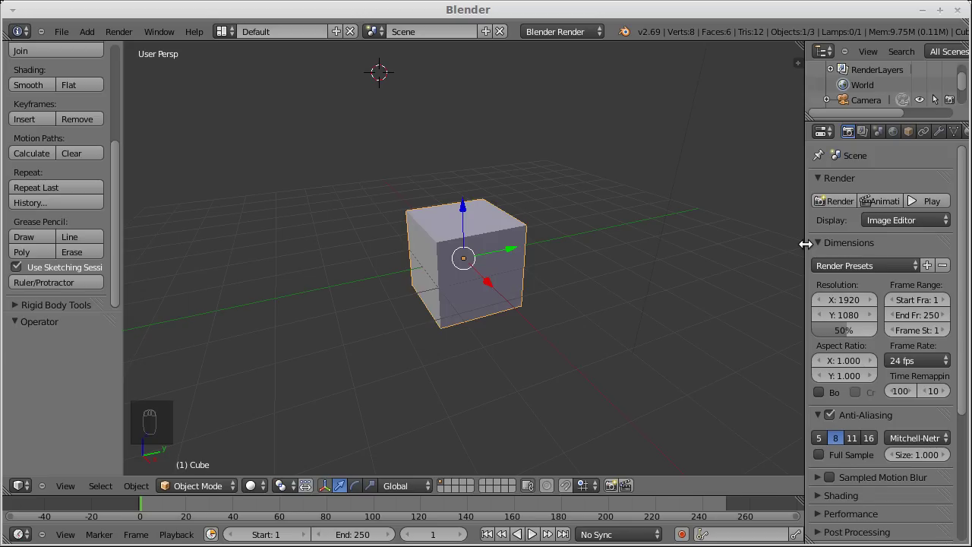
drag(806, 243, 812, 244)
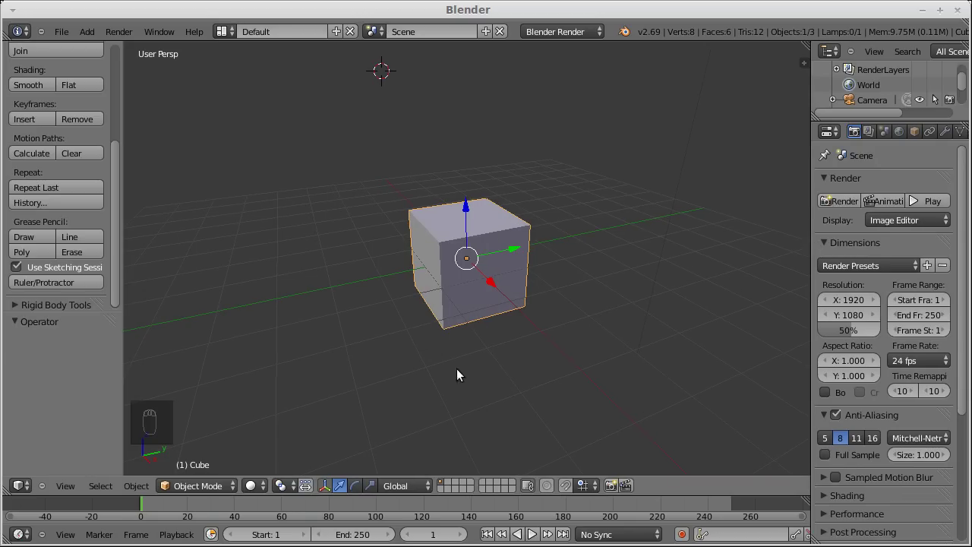
key(x)
click(458, 310)
key(shift+a)
mouse_move(458, 310)
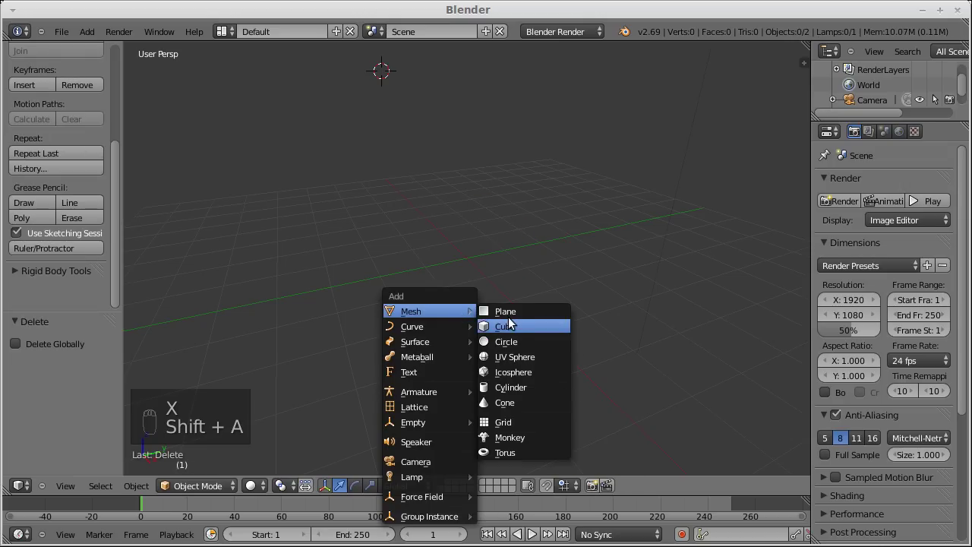
click(516, 312)
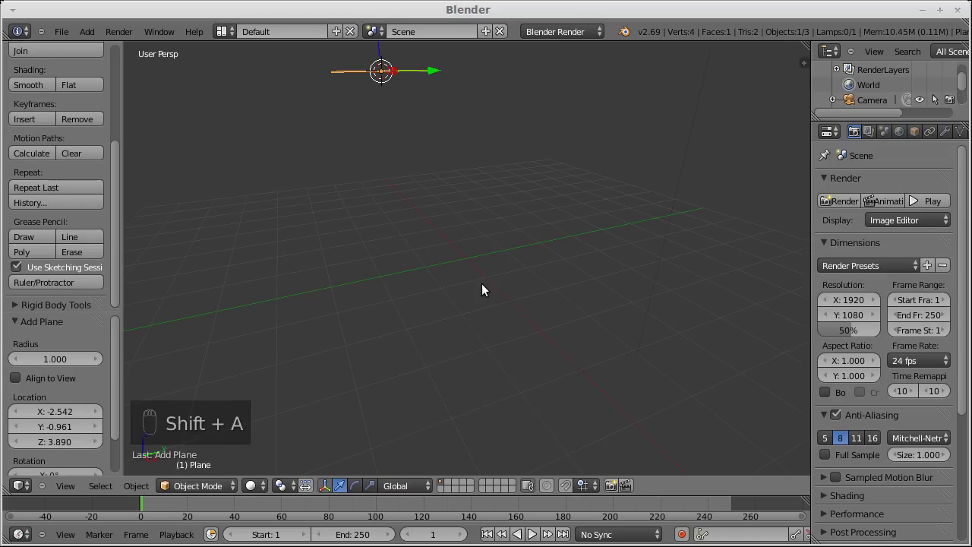
key(x)
click(481, 284)
Step: Reset the 3D cursor to the world origin and add a plane mesh there
key(shift+c)
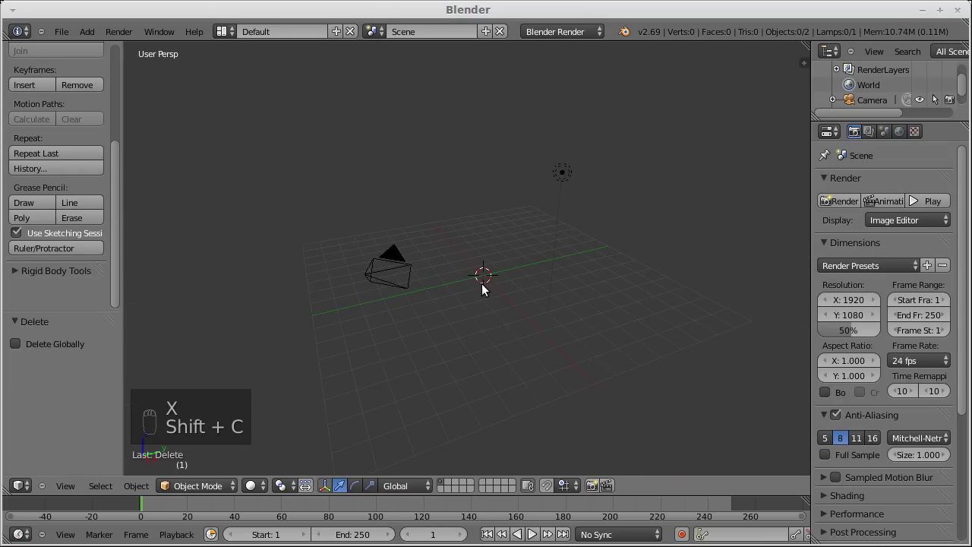
key(shift+a)
mouse_move(484, 284)
click(549, 284)
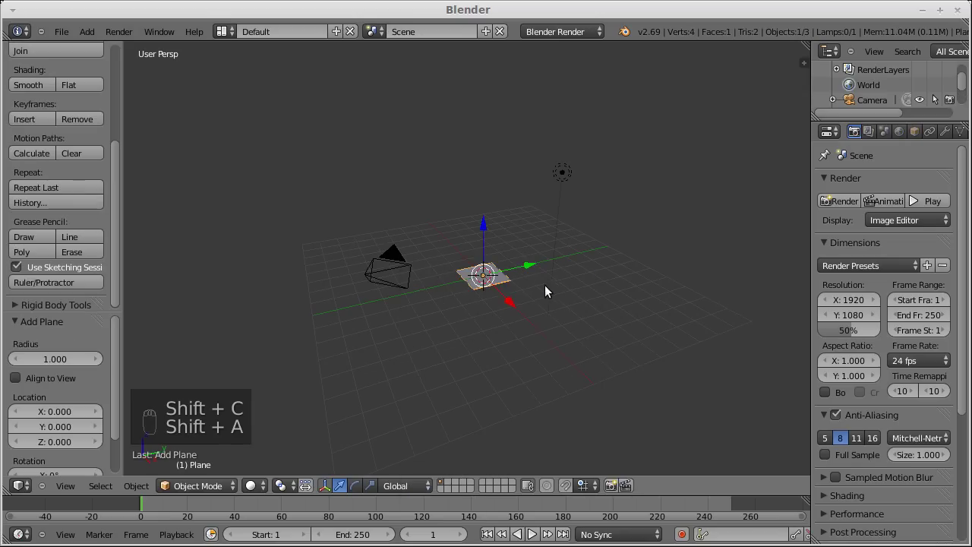
Step: Inset the plane's face in Edit Mode by about 0.5, with Select Outer turned off so the inner face is selected
scroll(527, 285, up, 4)
key(Tab)
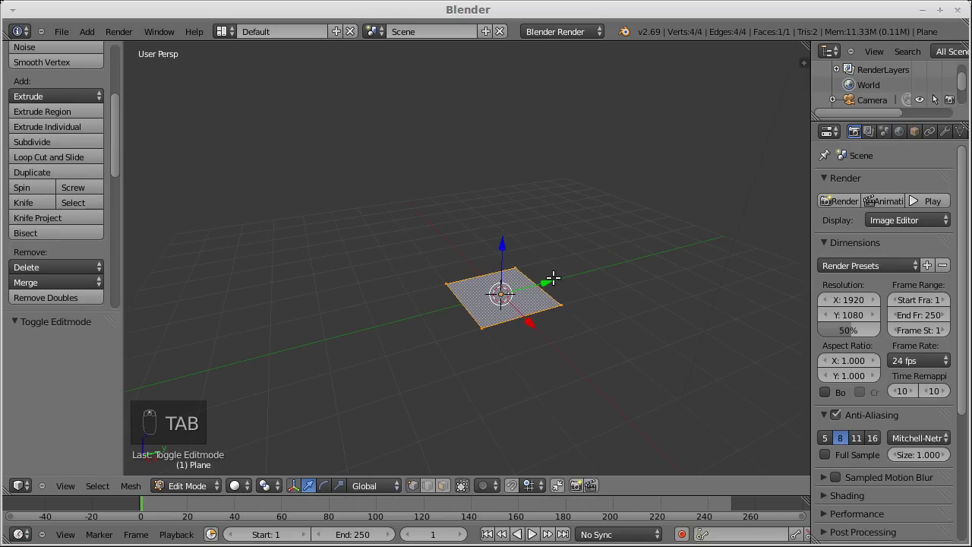
key(i)
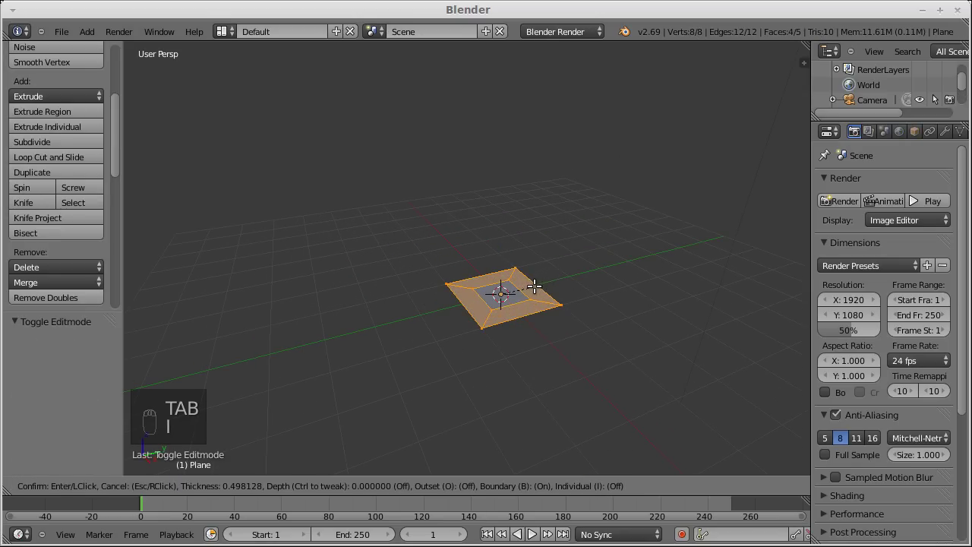
click(536, 285)
scroll(31, 392, down, 2)
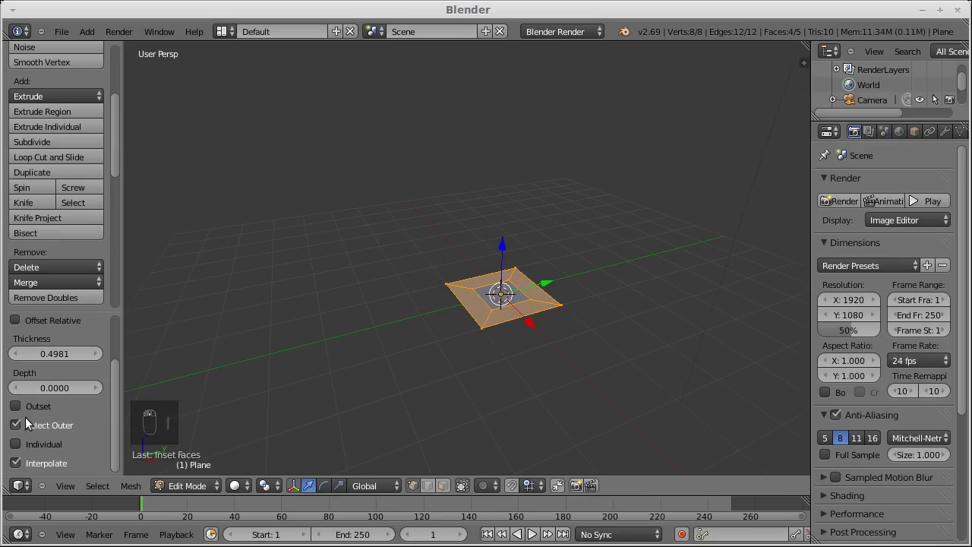
click(22, 424)
Step: Extrude the inner face downward by about 0.24 and return to Object Mode
key(e)
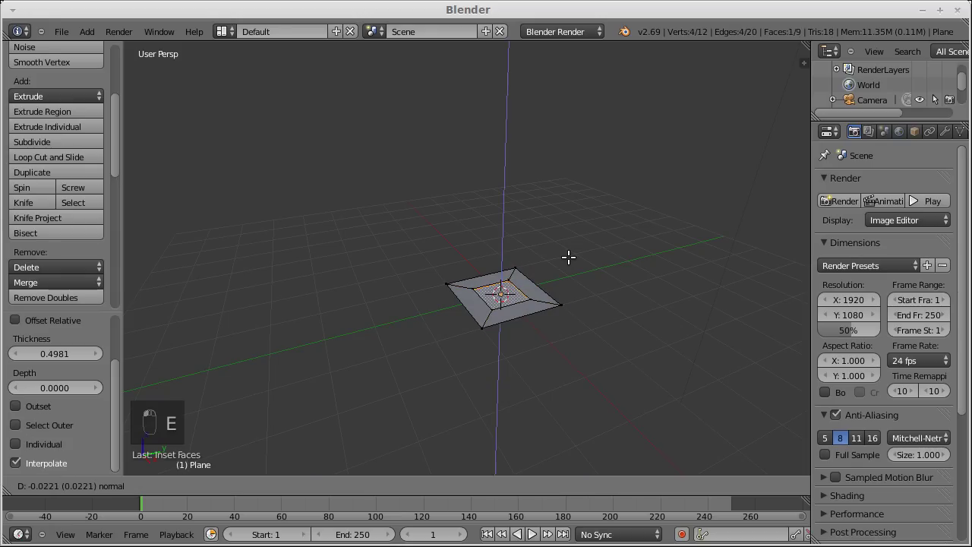
click(565, 265)
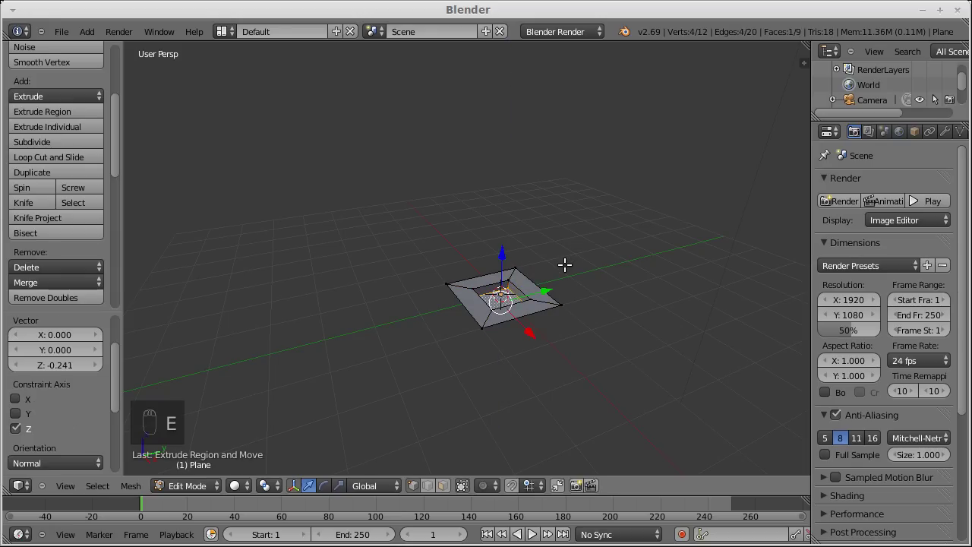
key(Tab)
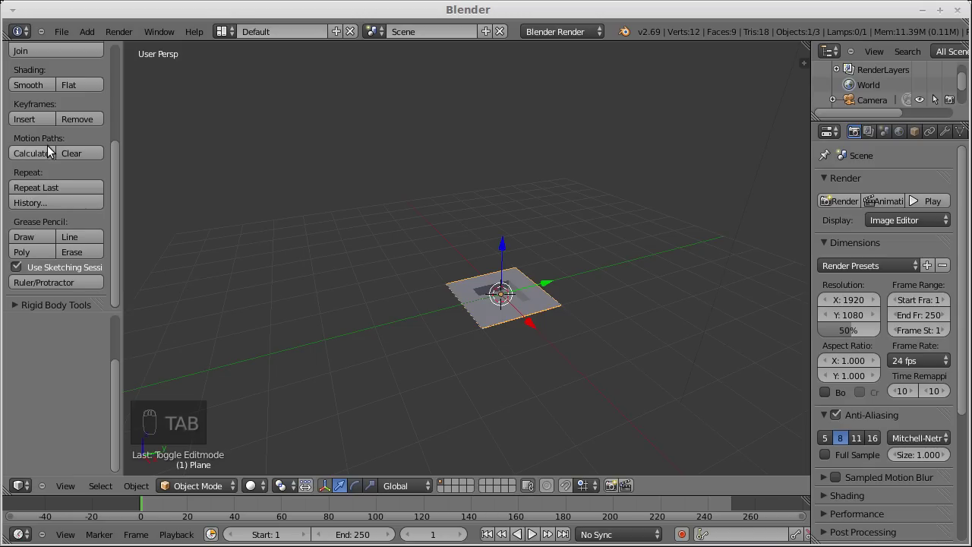
Step: Apply smooth shading to the plane and add level 2 subdivision to it
scroll(47, 146, up, 2)
click(31, 115)
key(ctrl+2)
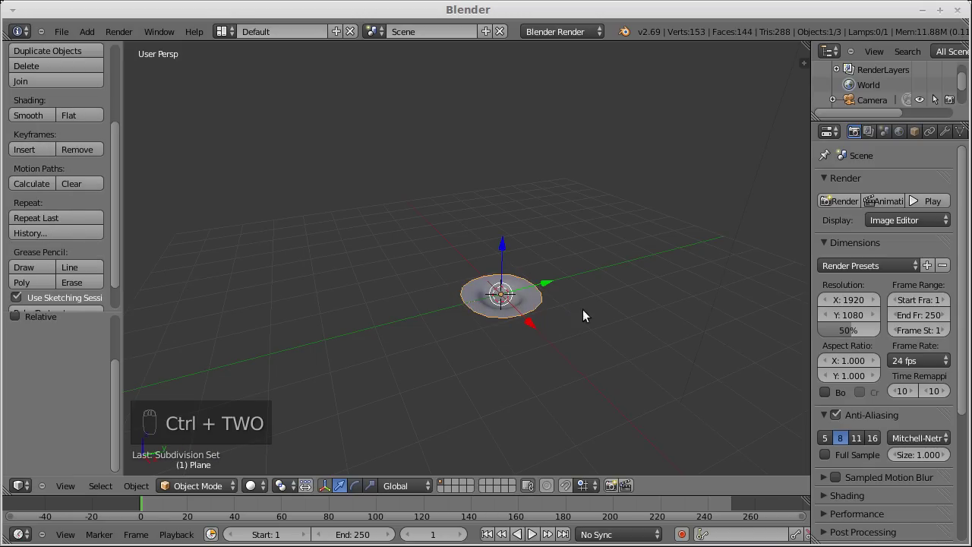
Step: Add an Array modifier to the plane with a relative offset of 0 in X and 1 in Y
click(945, 132)
click(853, 183)
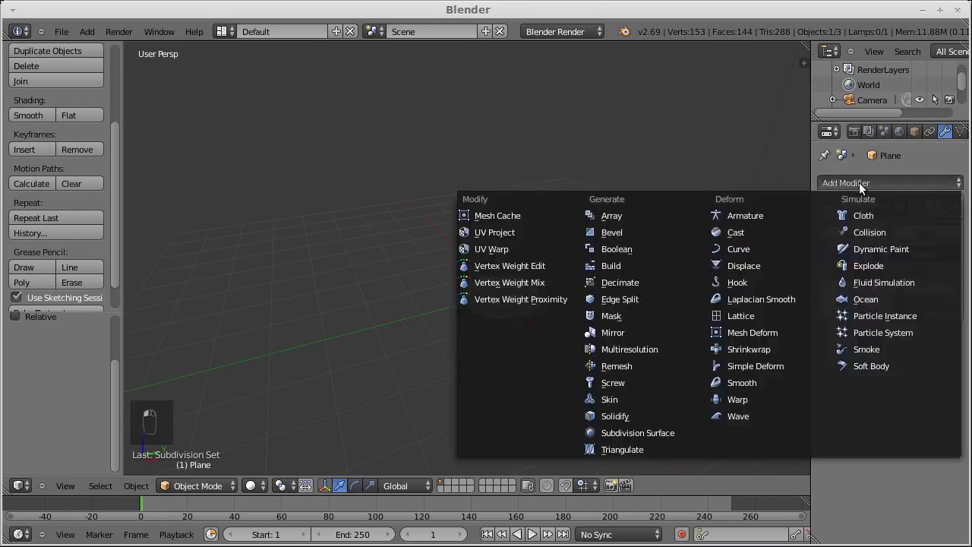
click(633, 215)
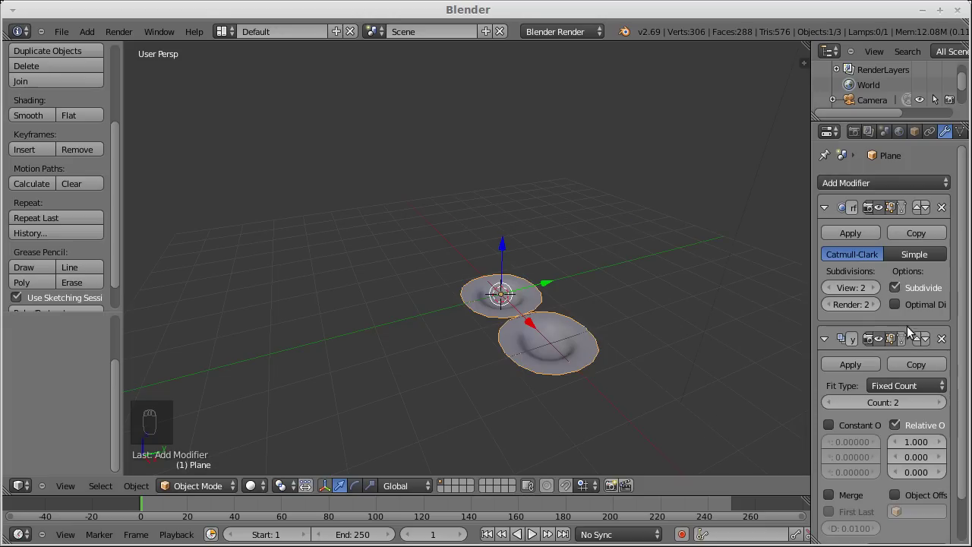
click(917, 440)
text(0)
key(Tab)
text(1)
key(Tab)
key(Return)
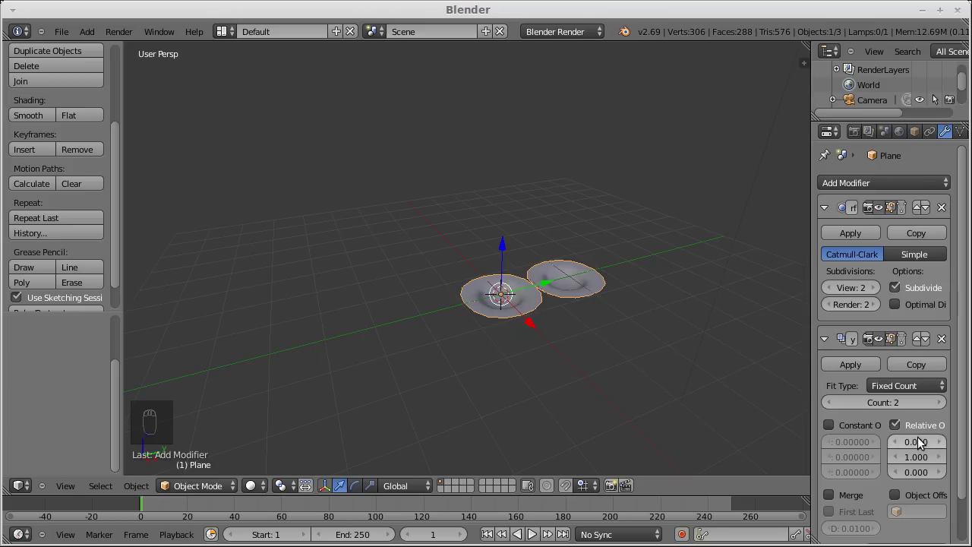
Step: Set the Array modifier's count to 20
click(882, 404)
text(20)
key(Return)
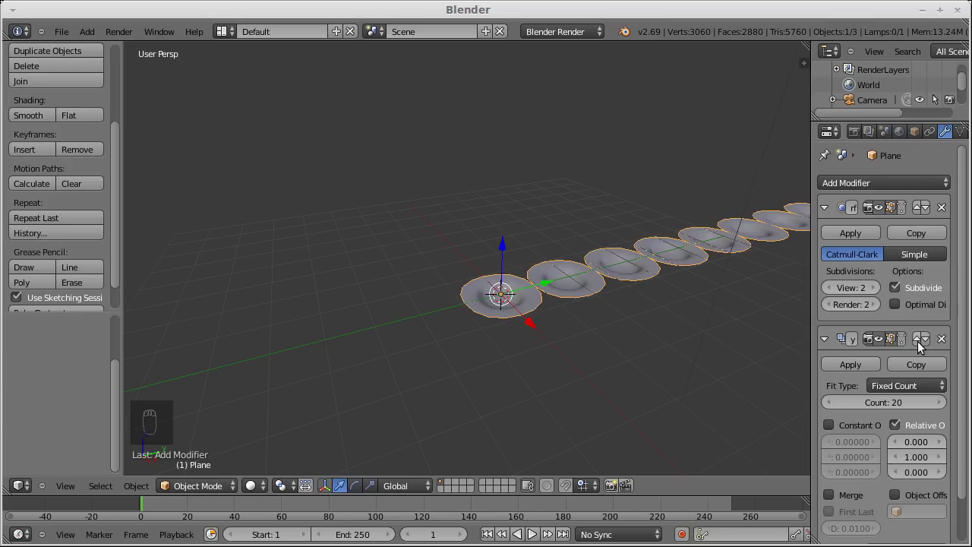
Step: Place the Array modifier above the Subdivision Surface modifier and enable its Merge and First Last options
click(917, 340)
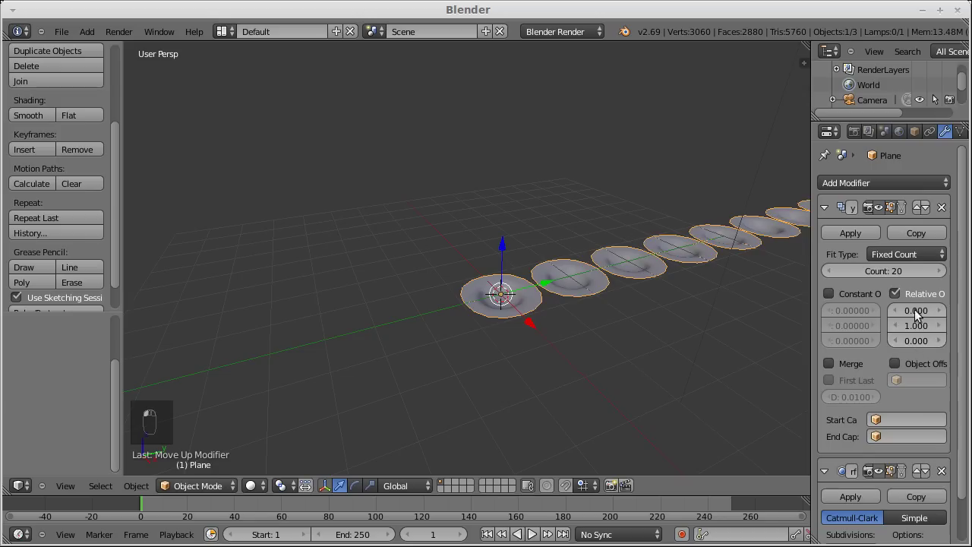
click(833, 362)
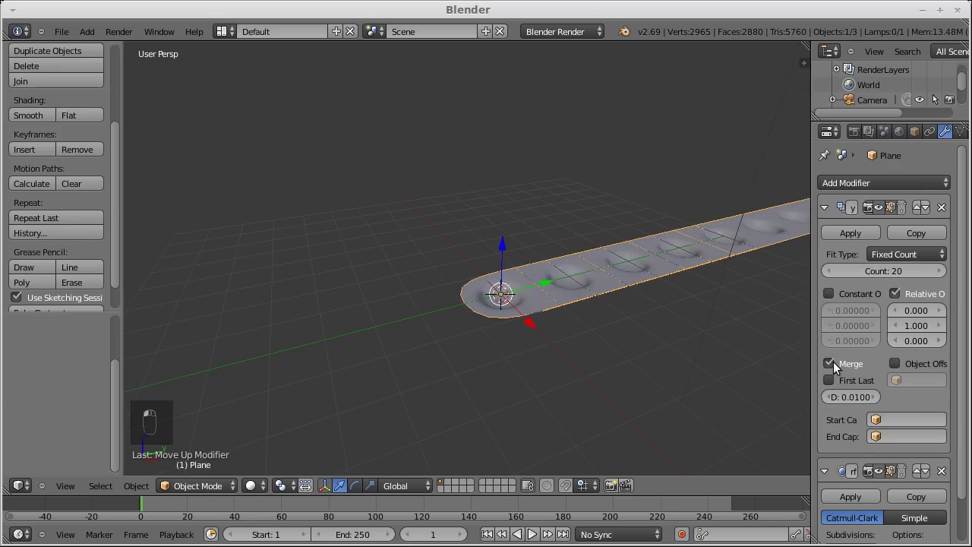
middle_drag(614, 289, 348, 327)
click(828, 379)
scroll(516, 326, down, 2)
scroll(516, 326, down, 2)
middle_drag(518, 332, 739, 299)
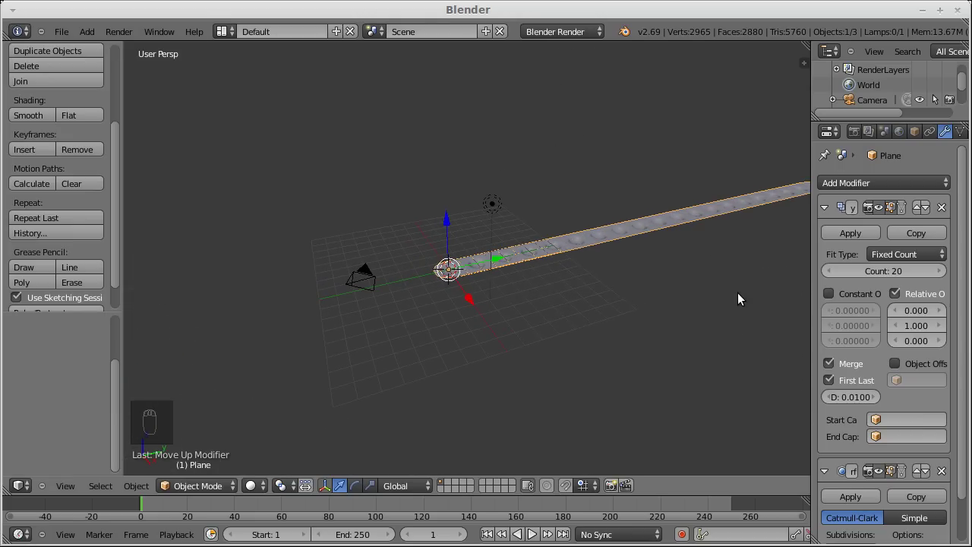
Step: Turn on the Axis display in the plane's object settings
key(n)
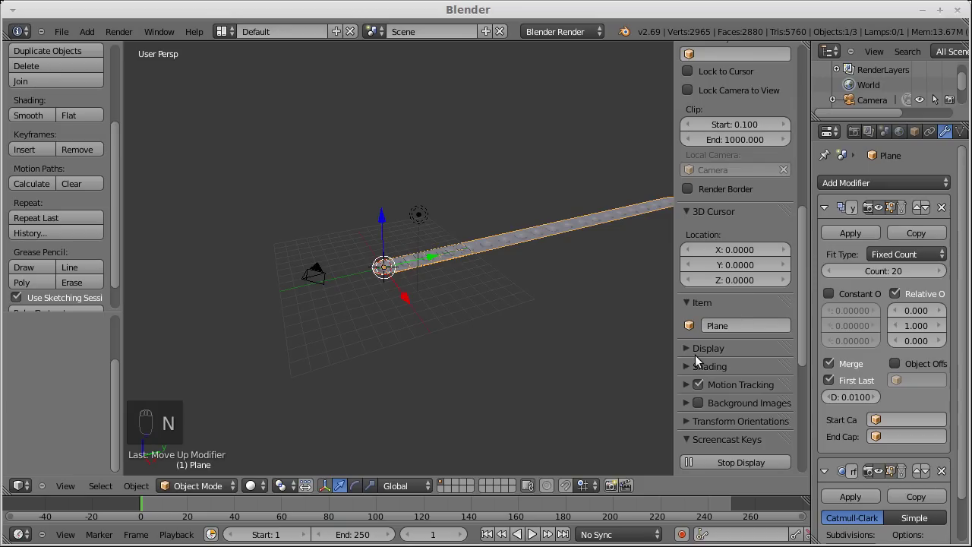
key(n)
click(915, 129)
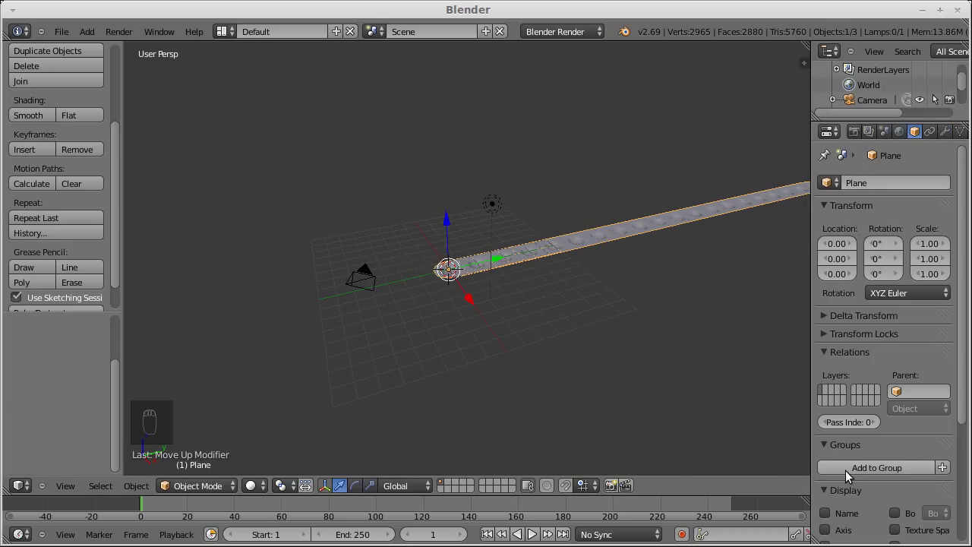
scroll(845, 470, down, 3)
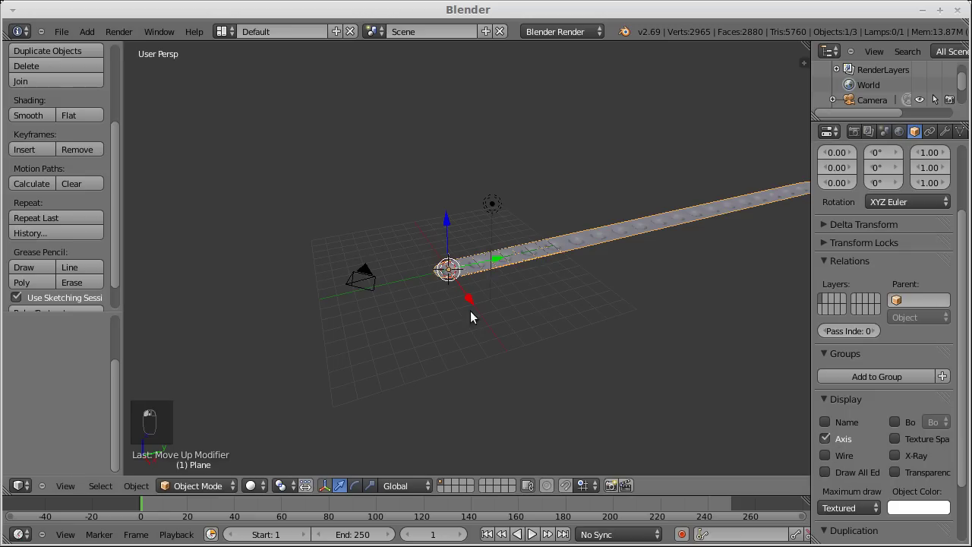
Step: Examine the first tile's original mesh cage up close in Edit Mode, along with the position of its local axes
scroll(459, 311, up, 4)
middle_drag(458, 311, 479, 328)
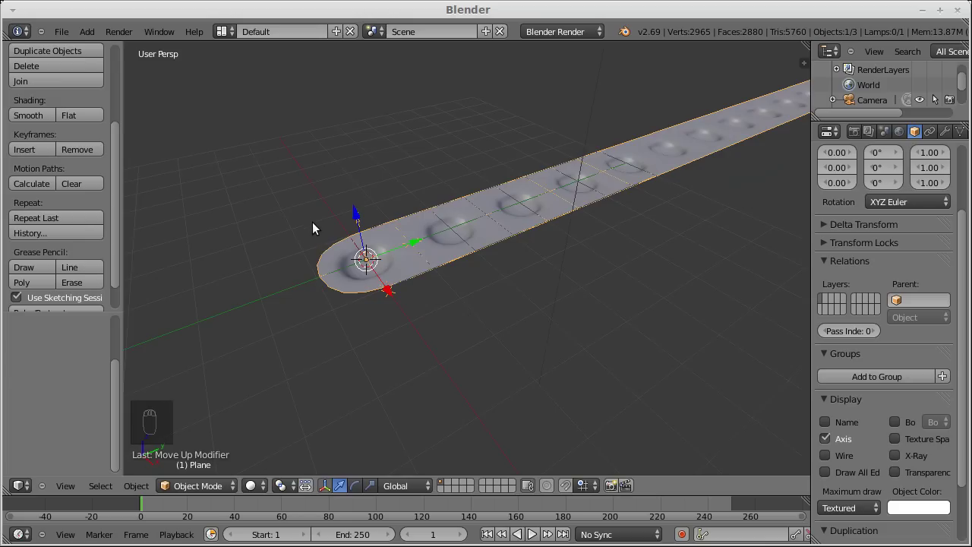
key(Tab)
key(a)
key(a)
key(a)
key(a)
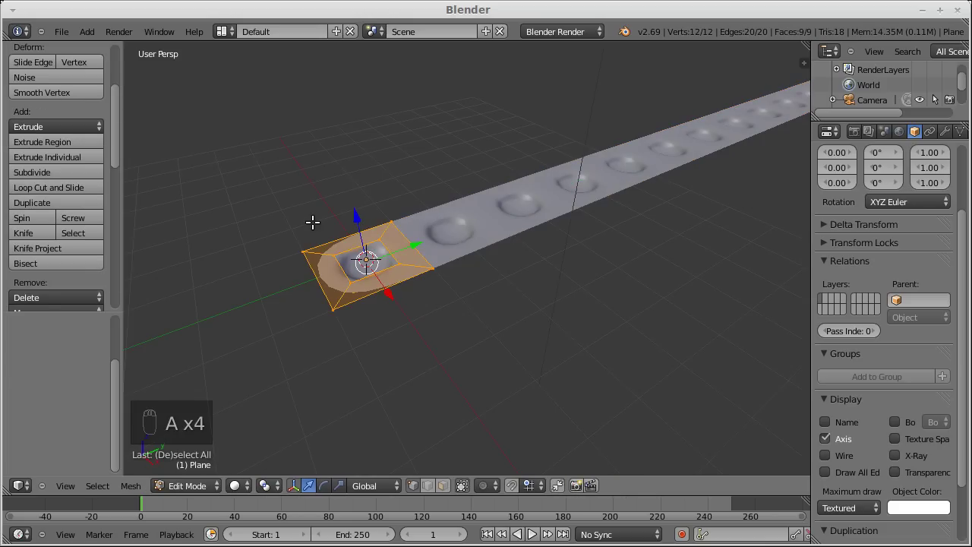
key(KP_Decimal)
key(KP_Decimal)
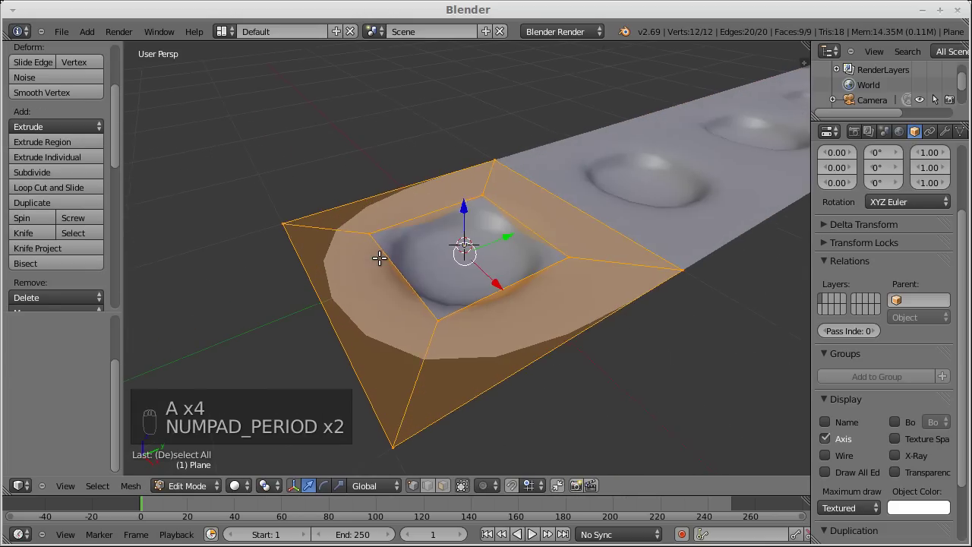
key(Tab)
Step: Hide the 3D manipulator so only the plane's own axes are drawn at its origin
mouse_move(399, 282)
middle_down()
mouse_move(521, 291)
mouse_move(416, 286)
mouse_move(434, 271)
mouse_move(408, 289)
middle_up()
scroll(415, 286, down, 6)
middle_drag(483, 232, 471, 262)
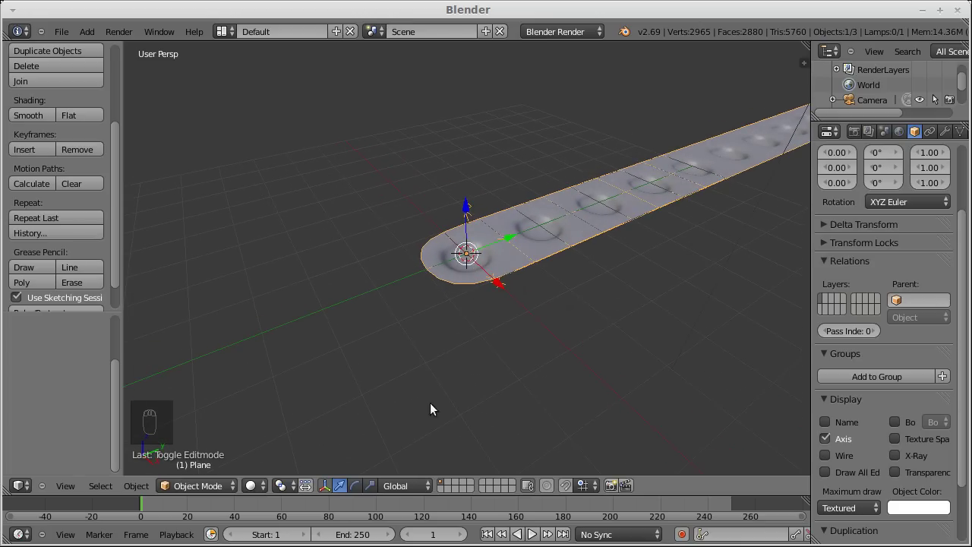
click(326, 486)
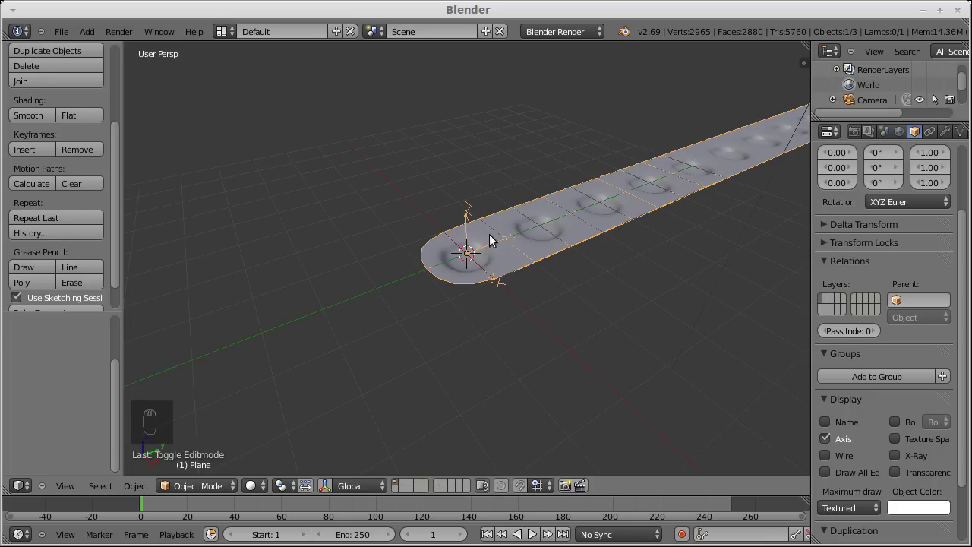
mouse_move(512, 243)
middle_down()
mouse_move(536, 261)
mouse_move(541, 253)
middle_up()
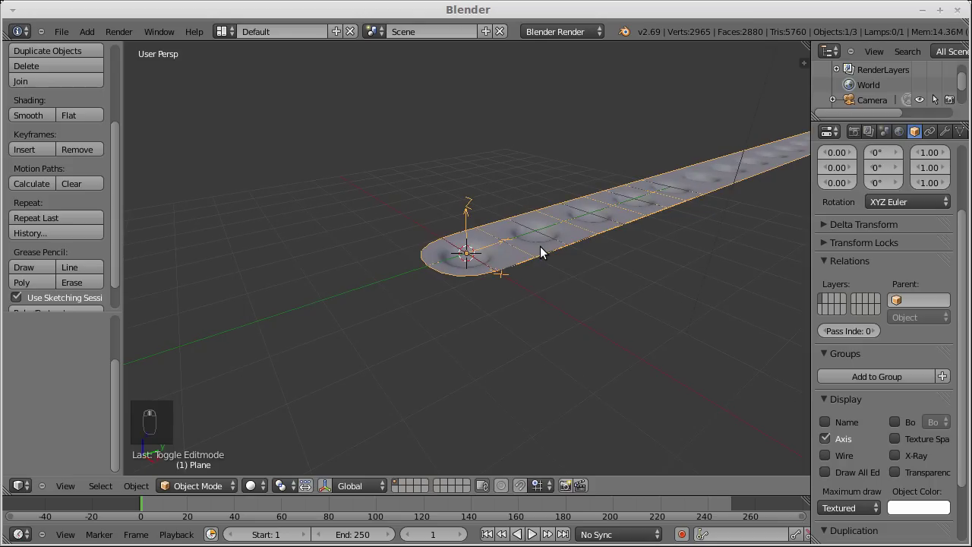
Step: Collapse the Array and Subdivision Surface modifier settings and widen the properties editor
click(945, 132)
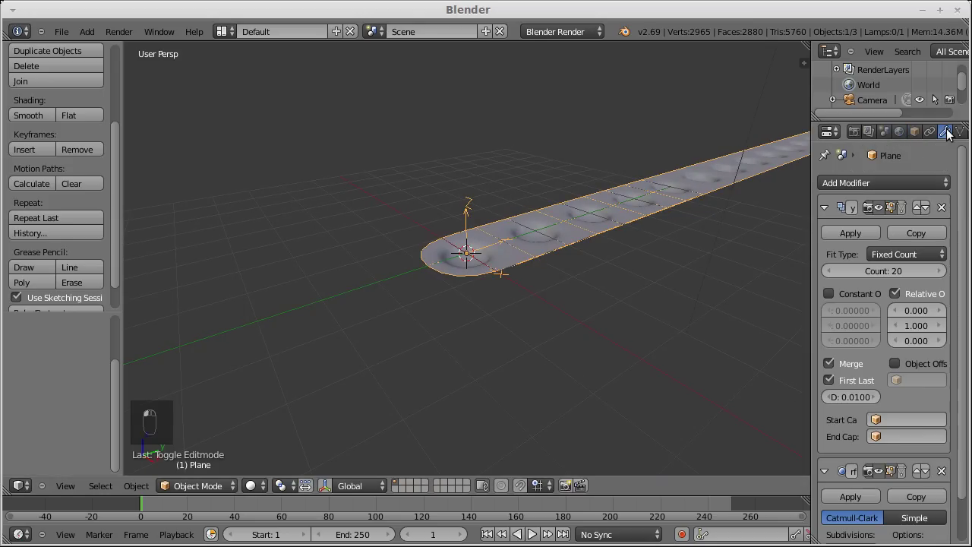
click(824, 208)
click(824, 236)
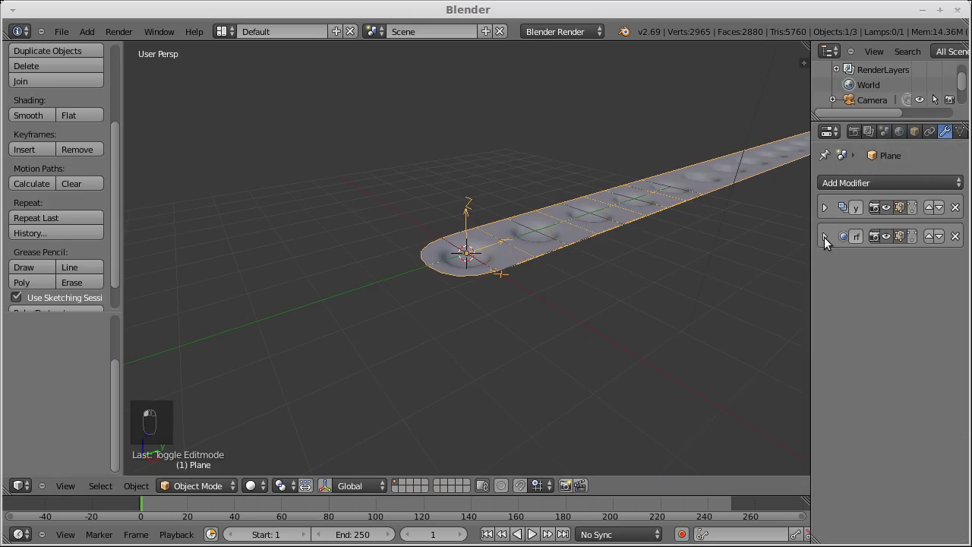
drag(811, 225, 727, 217)
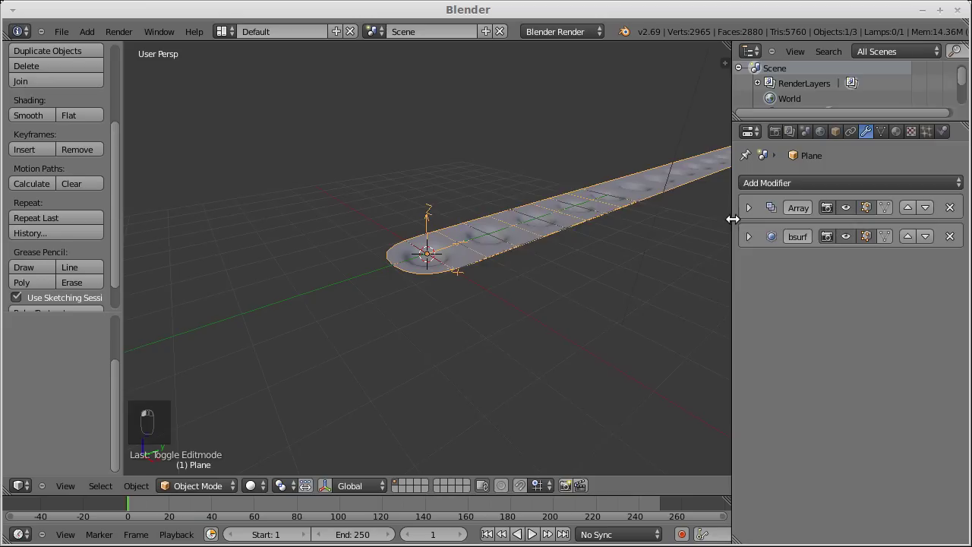
Step: Add a Simple Deform modifier to the plane and place it above the Subdivision Surface modifier
click(802, 182)
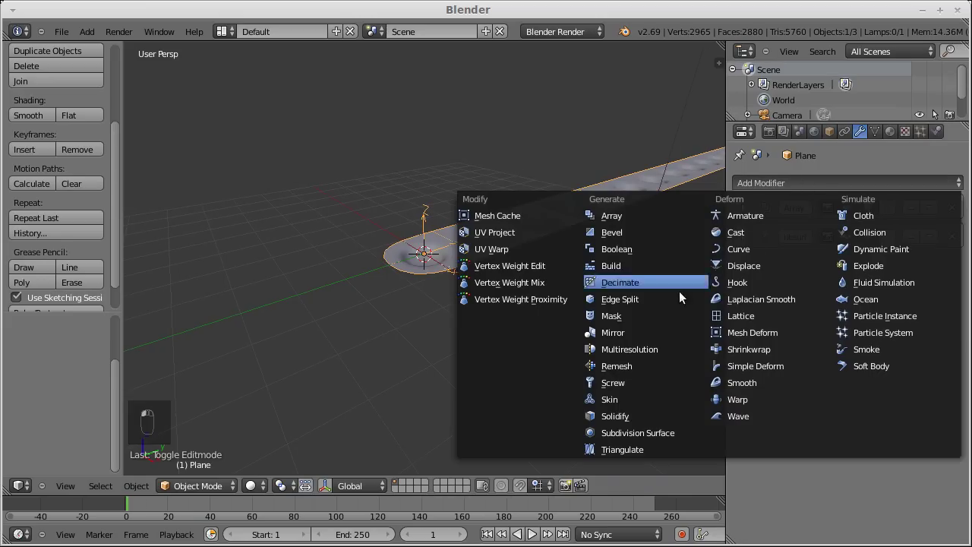
click(750, 361)
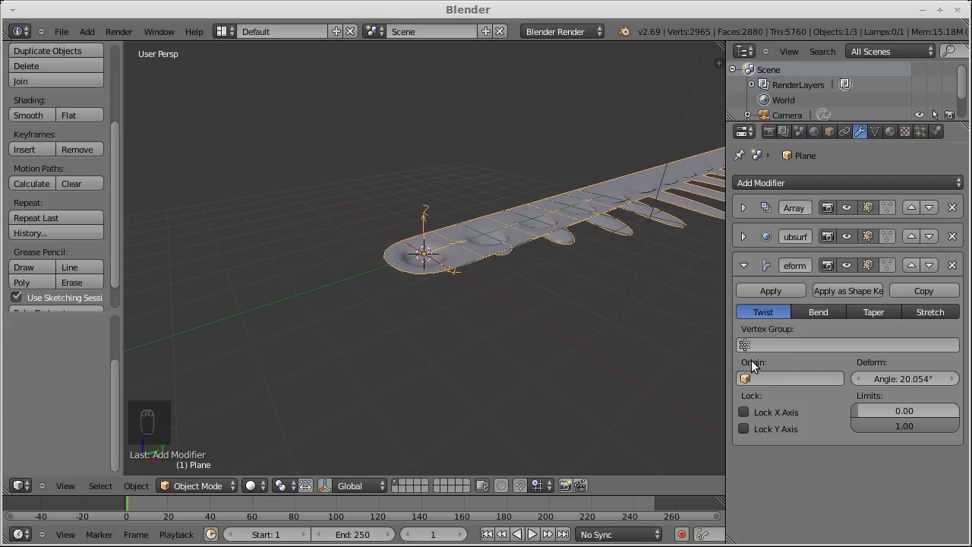
click(911, 265)
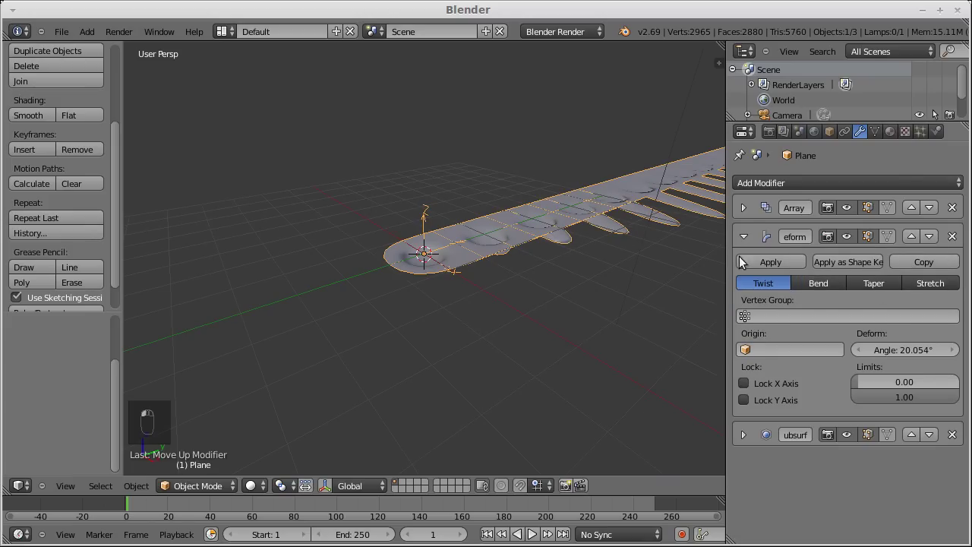
Step: Switch the plane's Simple Deform modifier to Bend with an angle of 360° and view the whole bent strip
click(819, 284)
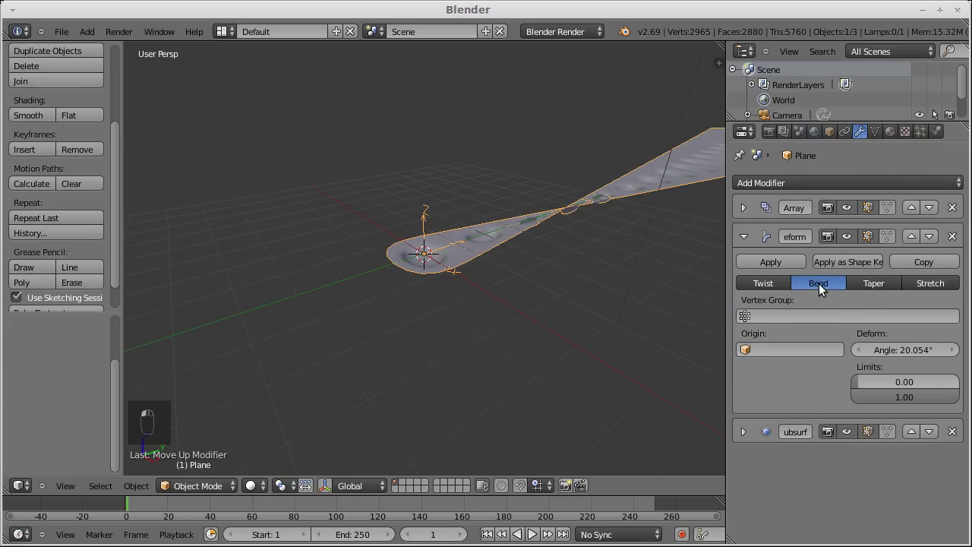
click(900, 349)
text(360)
key(Return)
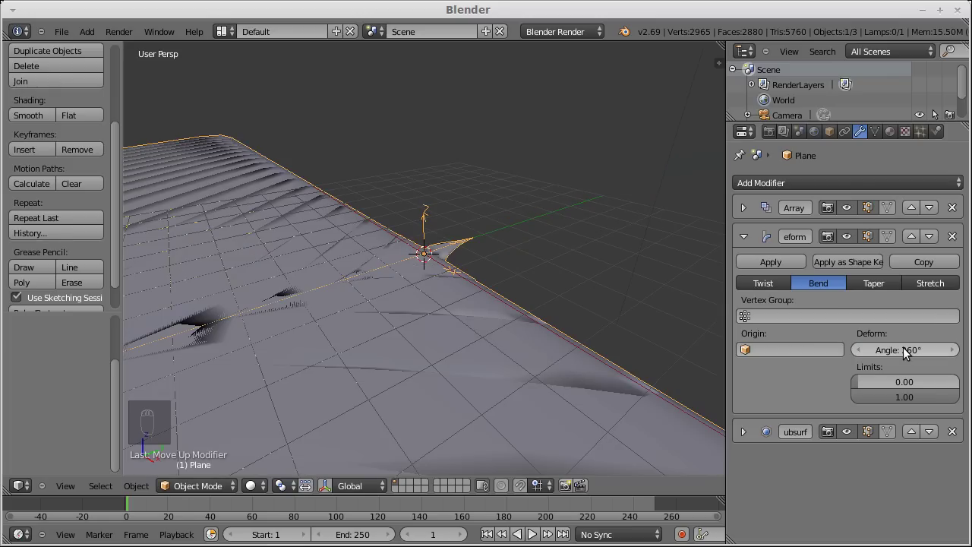
scroll(419, 332, down, 5)
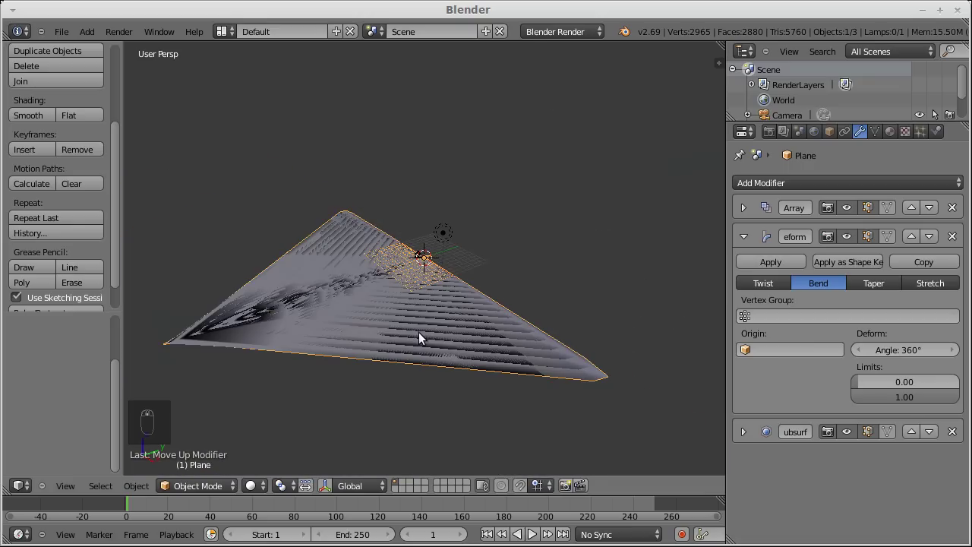
scroll(419, 331, up, 6)
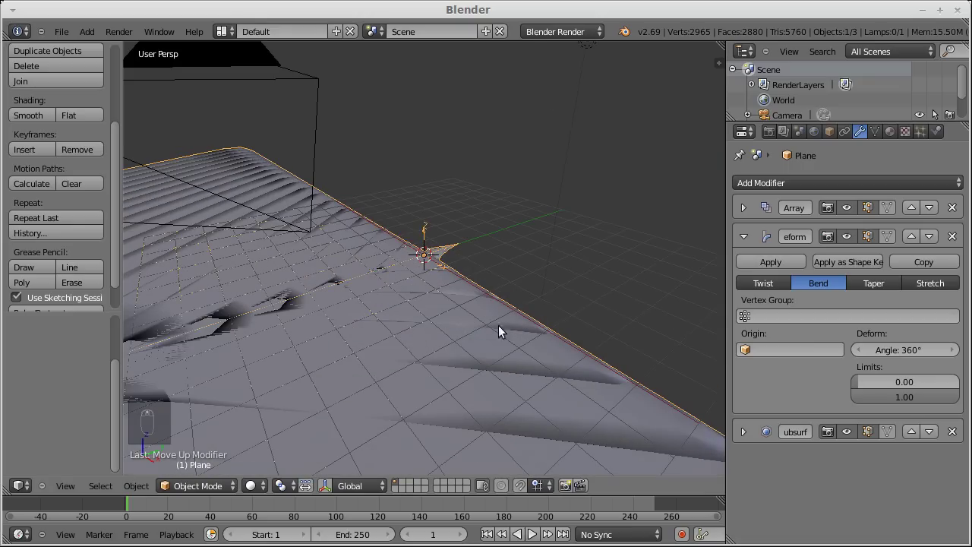
Step: Try bend angles of 180° and 90° on the strip and inspect the bend from several sides
click(901, 351)
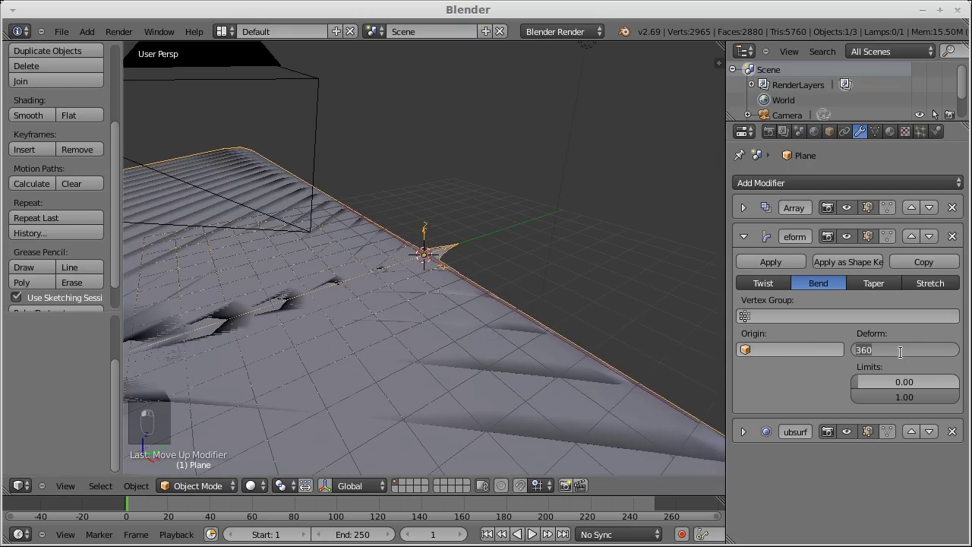
text(180)
key(Return)
click(896, 348)
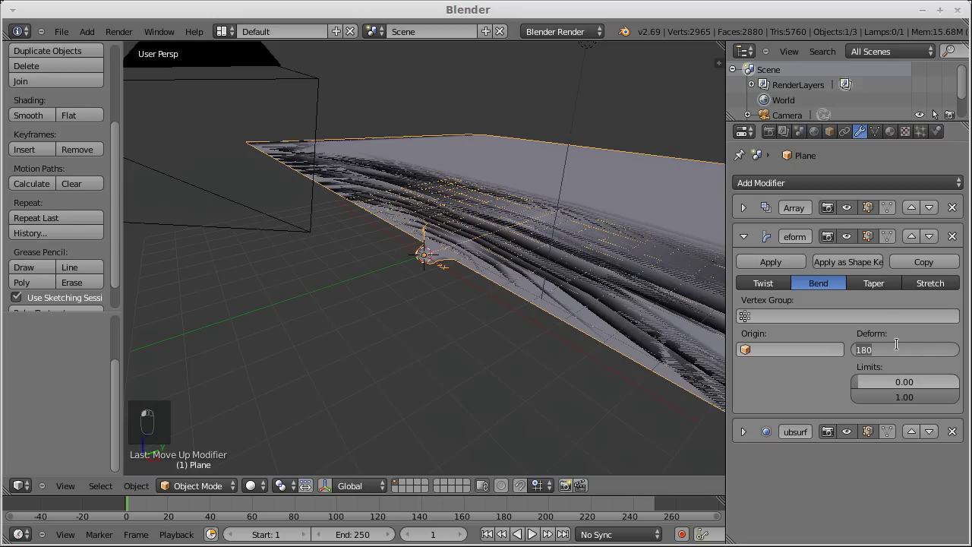
text(90)
key(Return)
scroll(470, 288, down, 4)
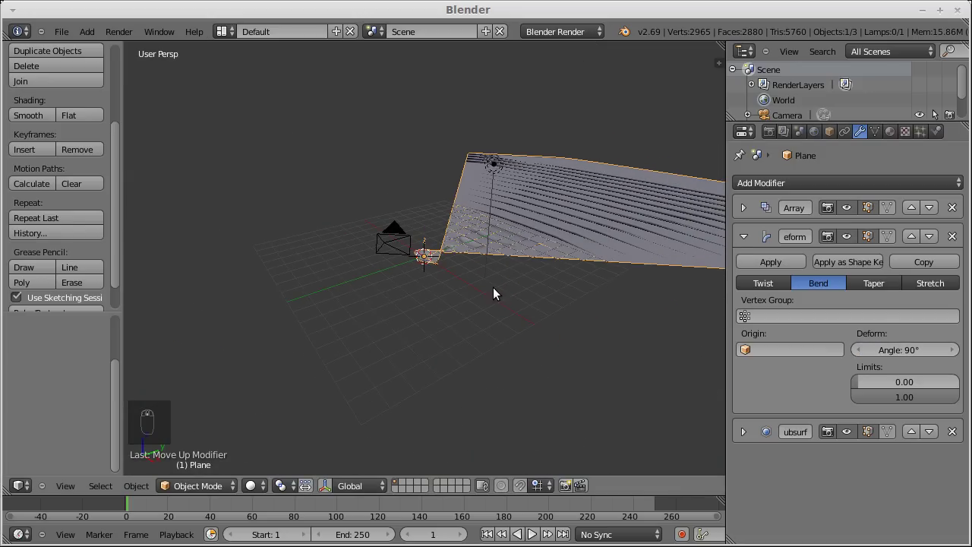
middle_drag(493, 287, 371, 303)
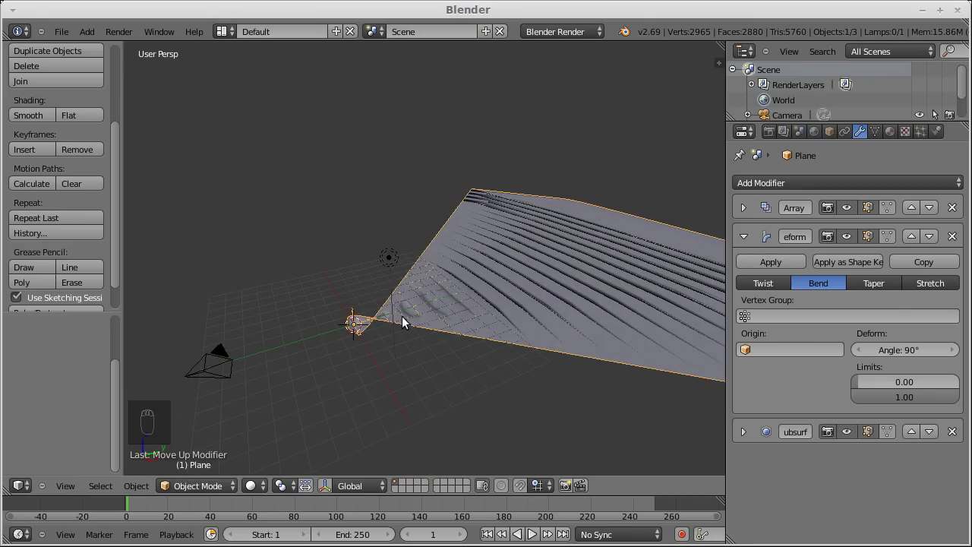
scroll(400, 313, up, 3)
middle_drag(367, 408, 381, 325)
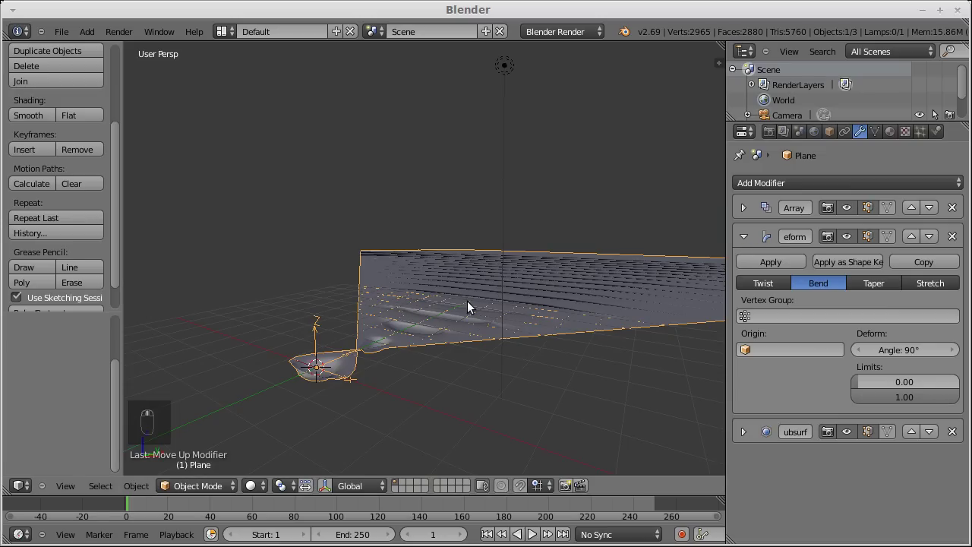
middle_drag(469, 304, 271, 337)
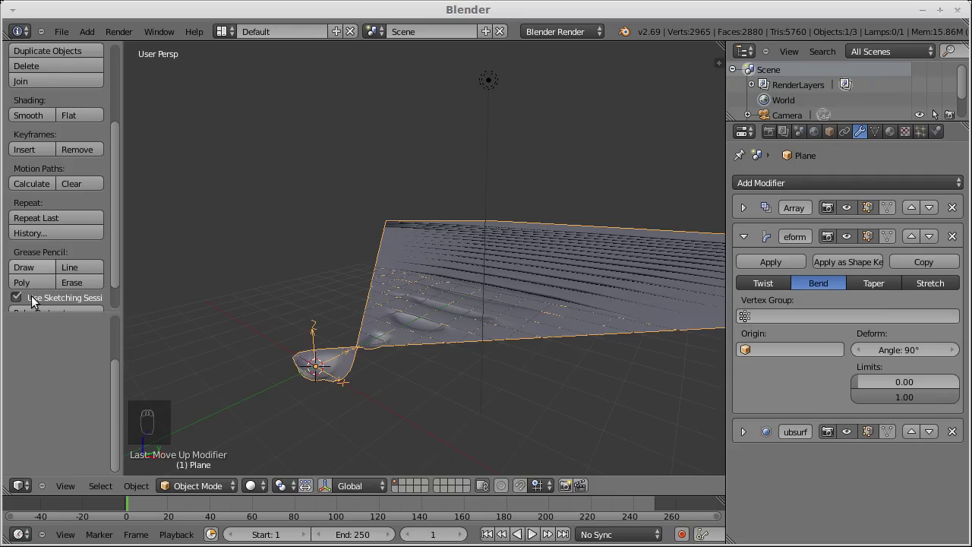
Step: Annotate with Grease Pencil an upward arrow along the plane's Z axis and a rounded loop around it
click(32, 264)
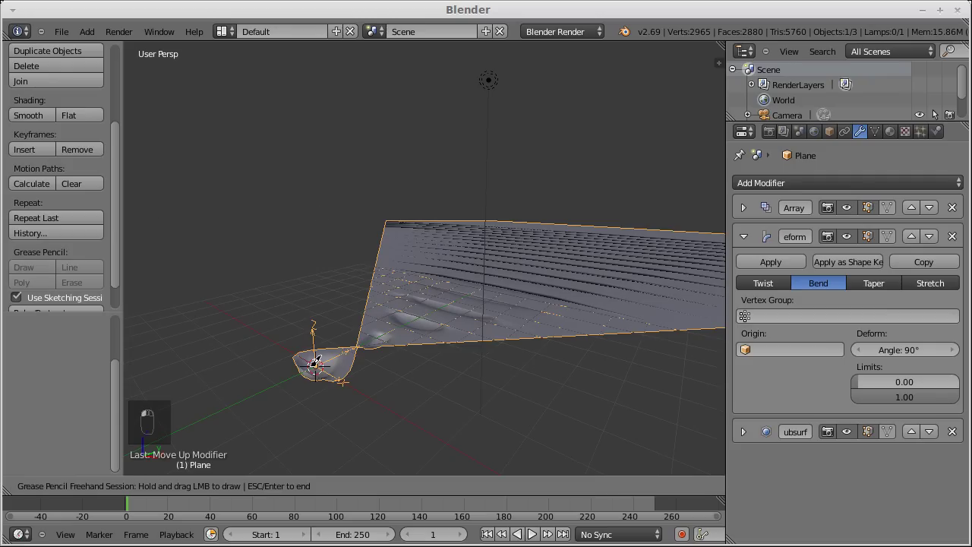
mouse_move(314, 357)
mouse_down()
mouse_move(317, 225)
mouse_move(330, 251)
mouse_up()
mouse_move(388, 307)
mouse_down()
mouse_move(233, 290)
mouse_move(167, 344)
mouse_move(471, 329)
mouse_move(345, 289)
mouse_up()
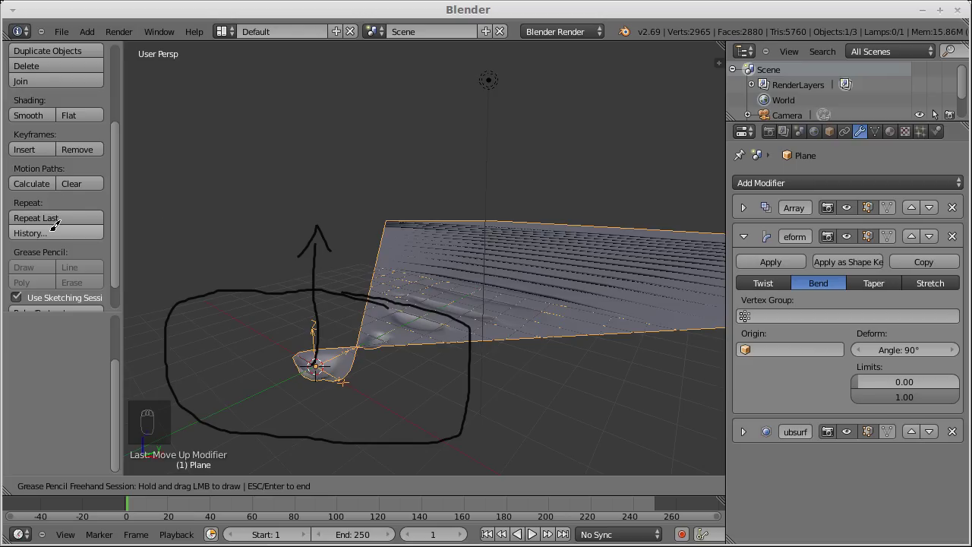
key(Escape)
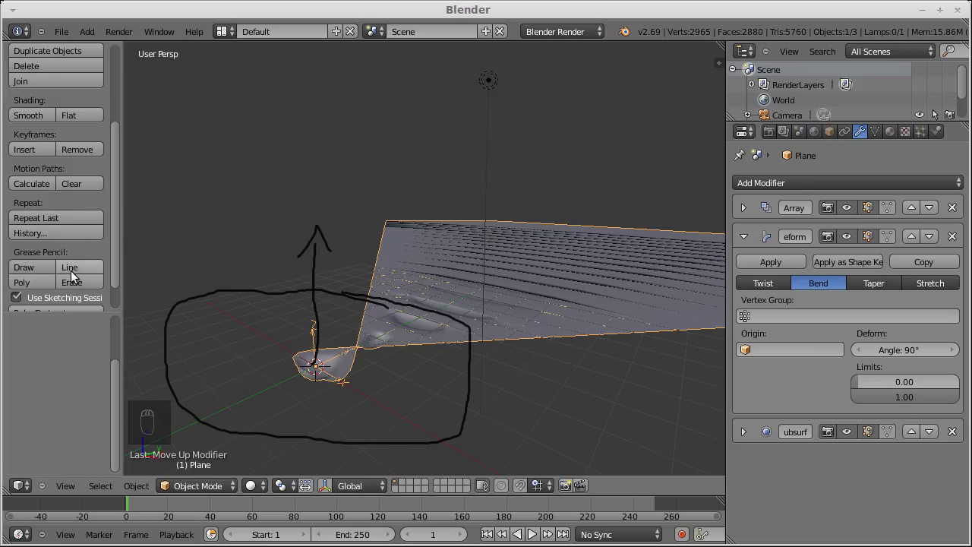
Step: Erase the Grease Pencil arrow and loop drawn around the plane's origin
click(72, 281)
mouse_move(318, 225)
mouse_down()
mouse_move(313, 317)
mouse_move(294, 300)
mouse_move(169, 304)
mouse_move(157, 397)
mouse_move(253, 427)
mouse_move(395, 441)
mouse_move(460, 427)
mouse_up()
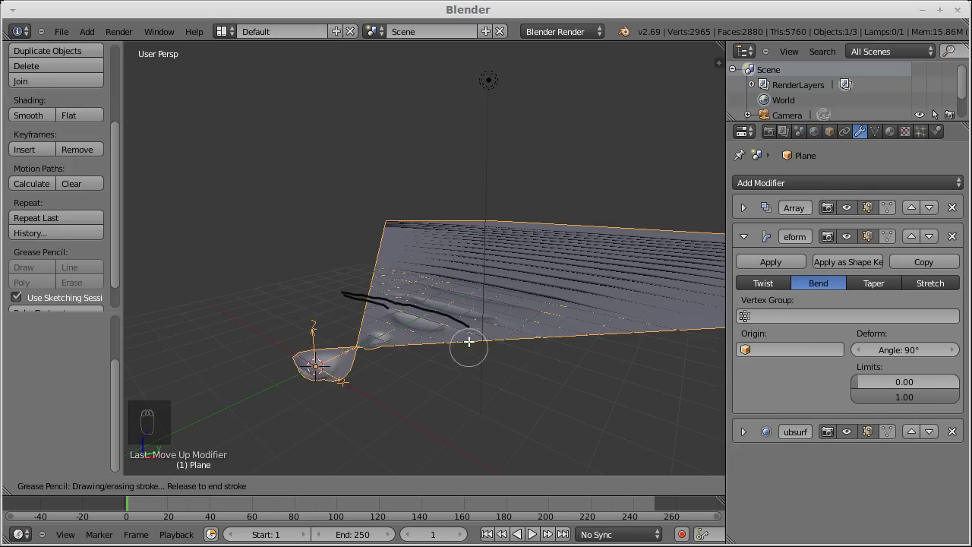
mouse_move(466, 331)
mouse_down()
mouse_move(341, 286)
mouse_move(362, 282)
mouse_up()
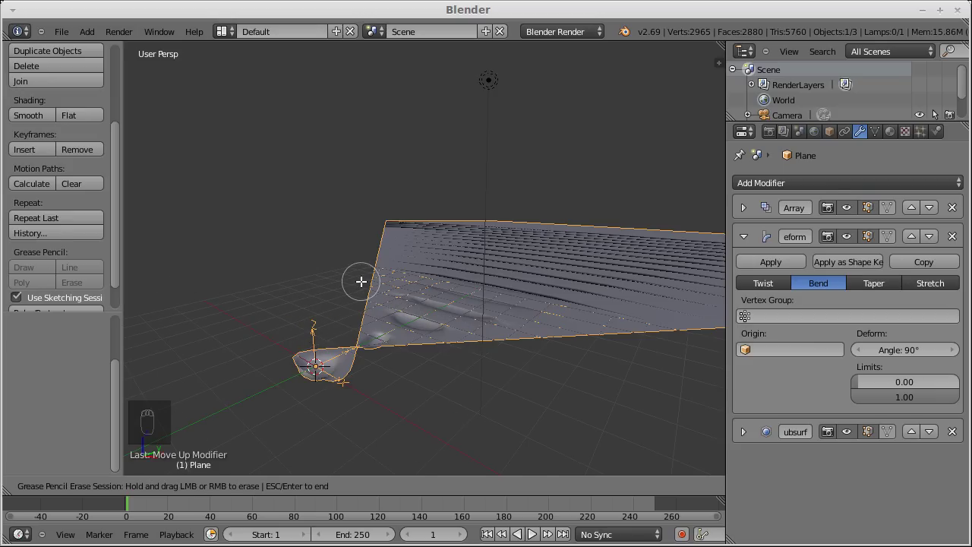
key(Escape)
Step: Snap the 3D cursor to the first tile's outer edge on the end away from the strip, using edge selection in Edit Mode
key(Tab)
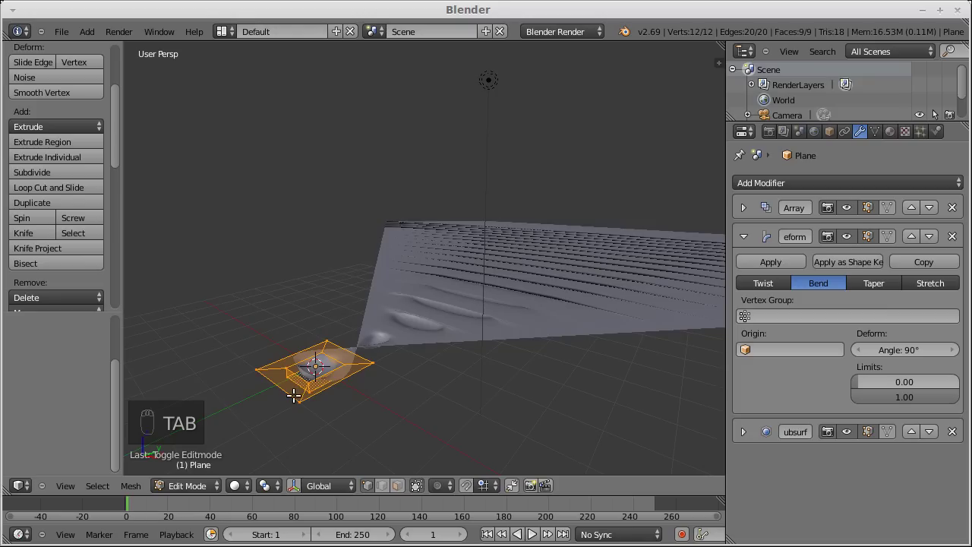
key(ctrl+Tab)
click(283, 411)
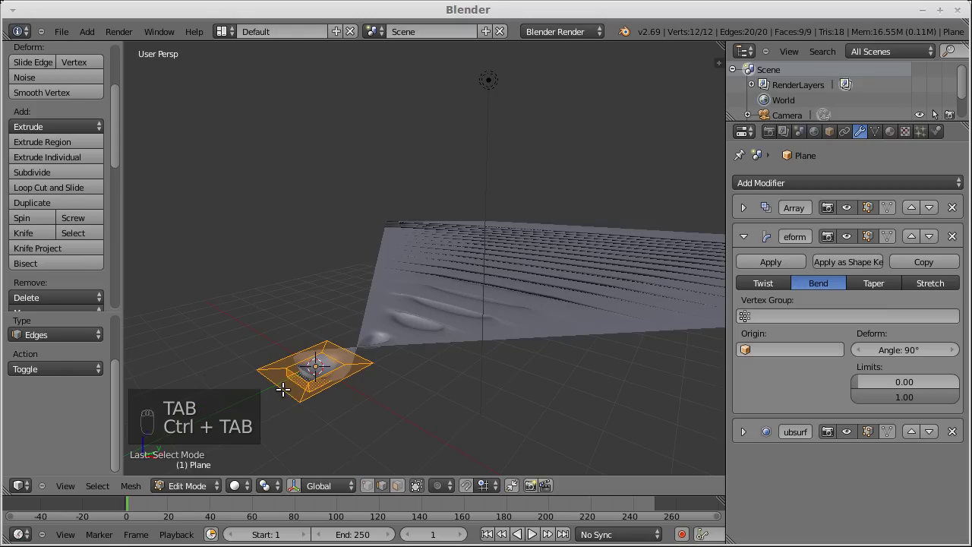
right_click(283, 389)
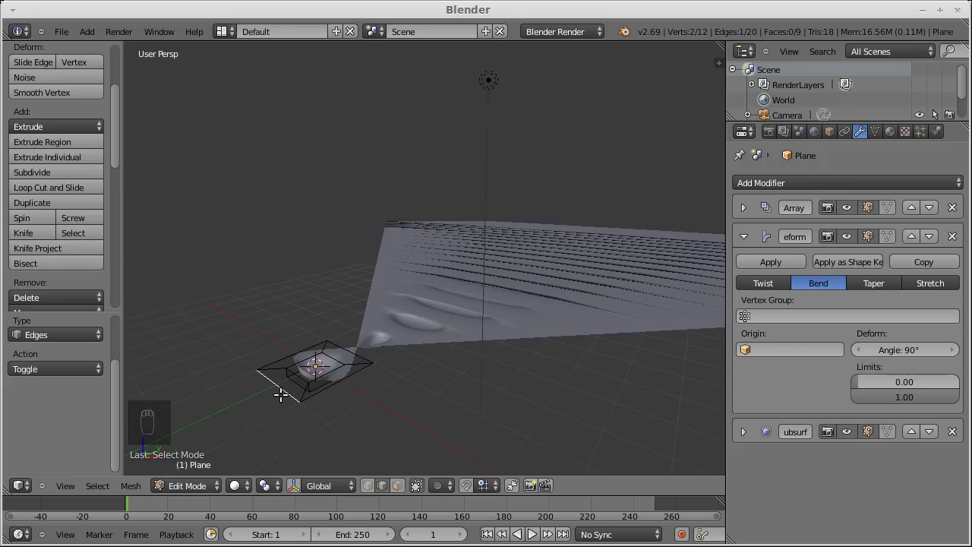
key(shift+s)
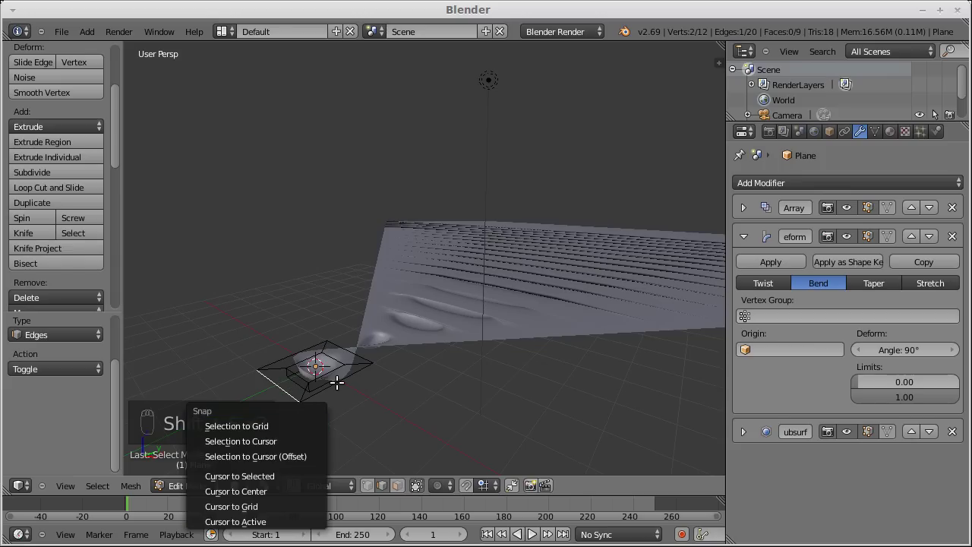
click(283, 476)
key(Tab)
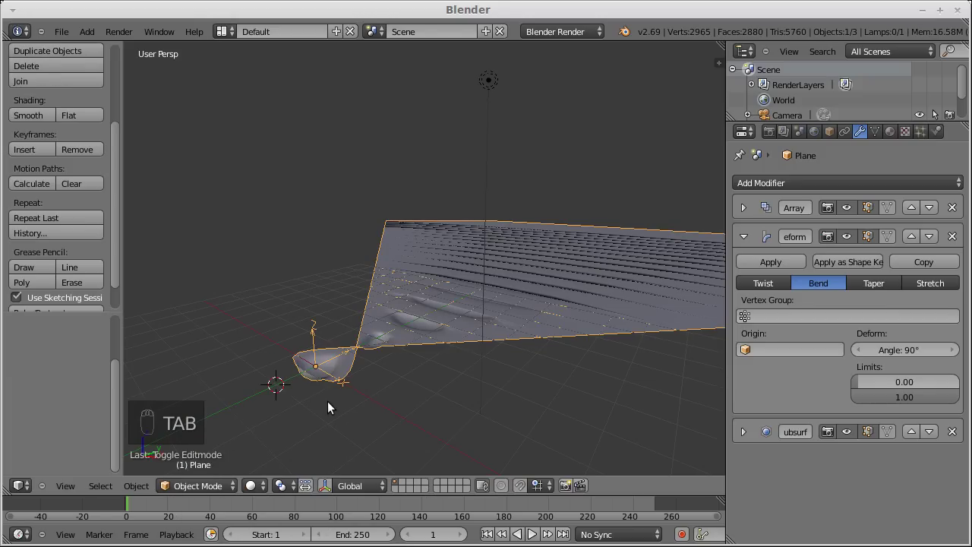
Step: Add an Arrows empty at the 3D cursor on the first tile's outer edge
key(shift+a)
mouse_move(325, 407)
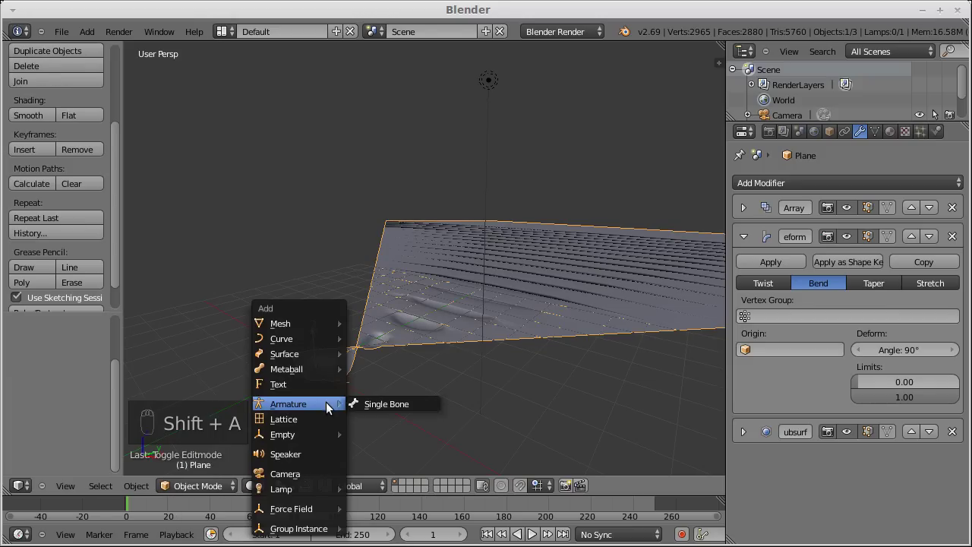
mouse_move(312, 432)
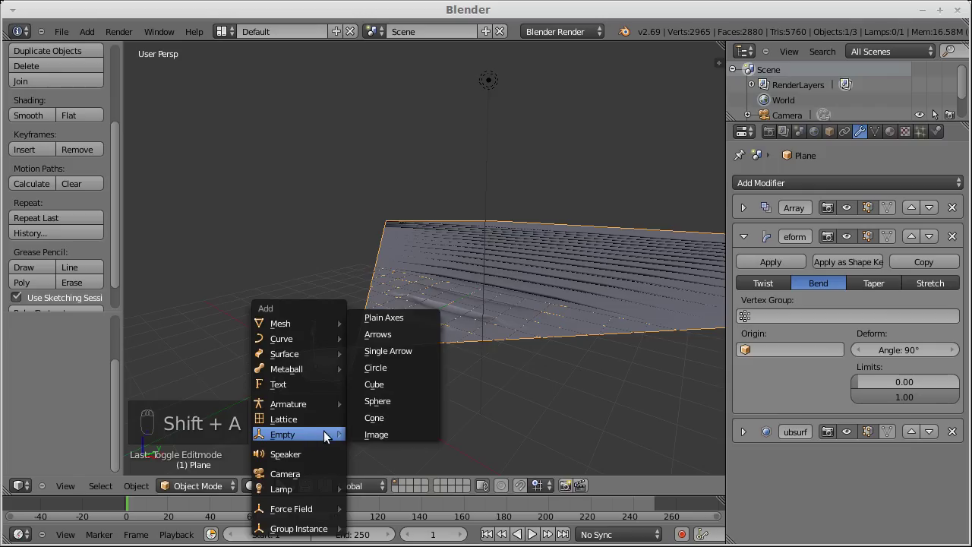
click(423, 335)
middle_drag(302, 337, 293, 388)
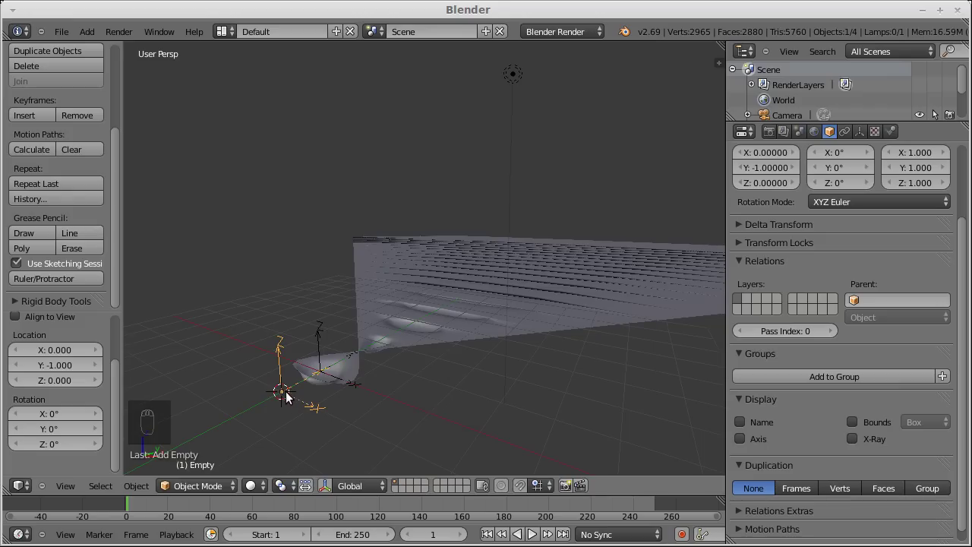
Step: Set Empty as the origin of the plane's Simple Deform modifier and its bend angle to 360°
right_click(331, 361)
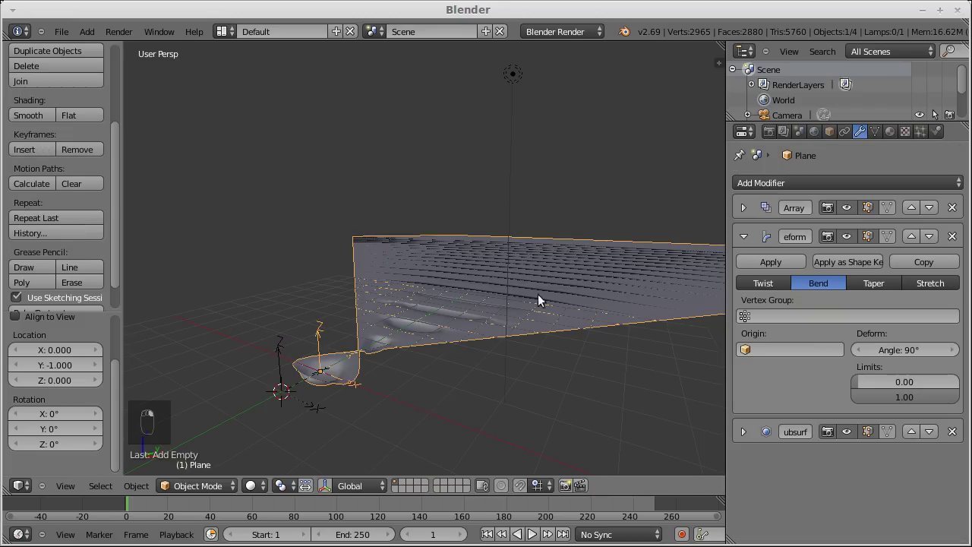
click(797, 349)
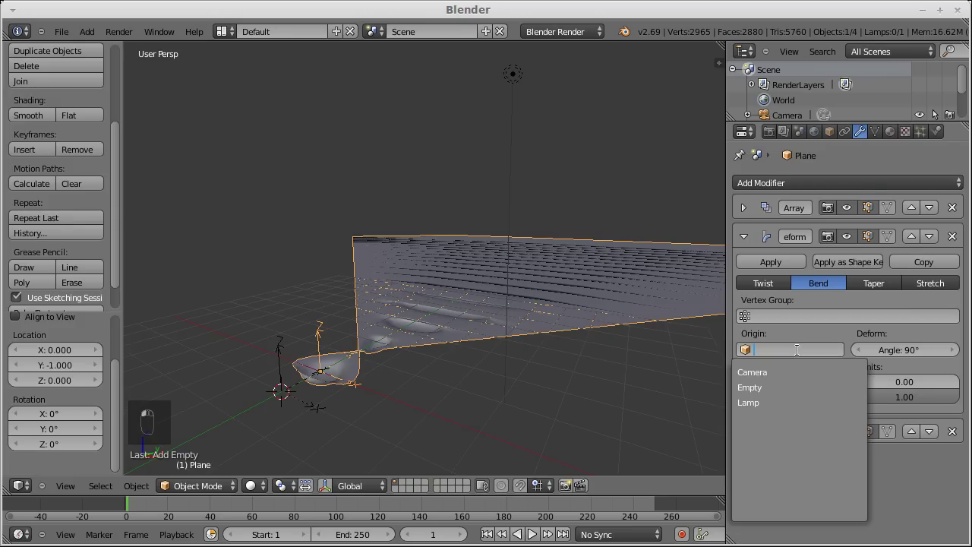
click(771, 389)
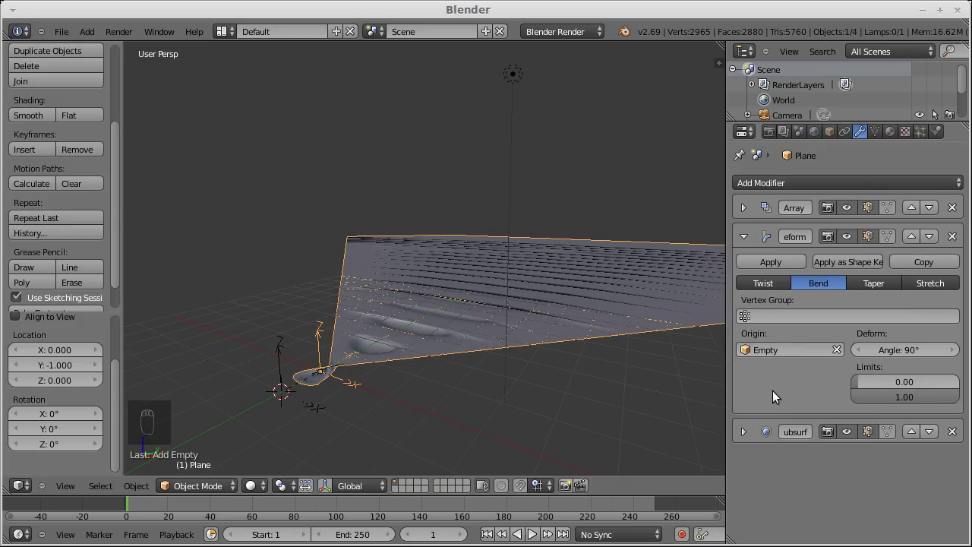
click(917, 350)
text(360)
key(Return)
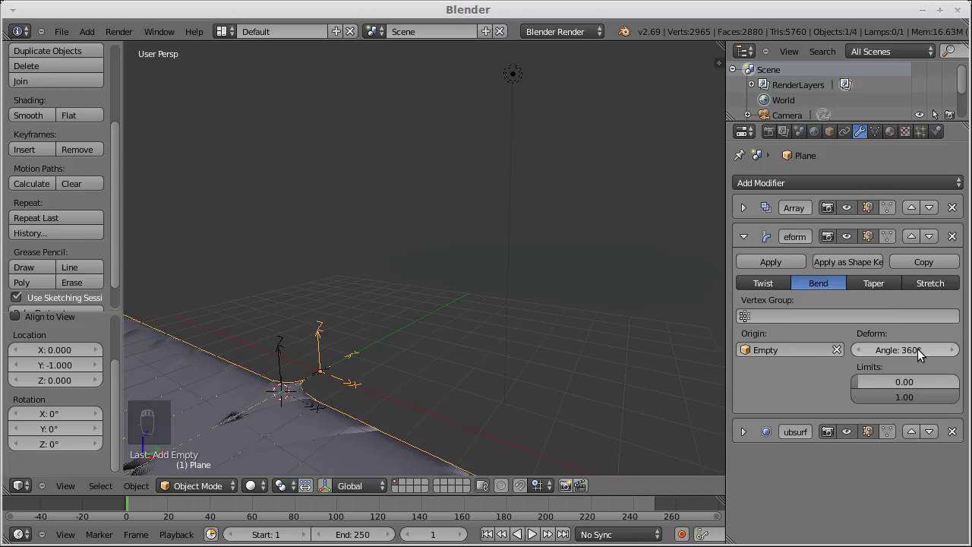
Step: Select the empty and annotate with Grease Pencil an arrow along its X axis and a loop around that axis
right_click(279, 351)
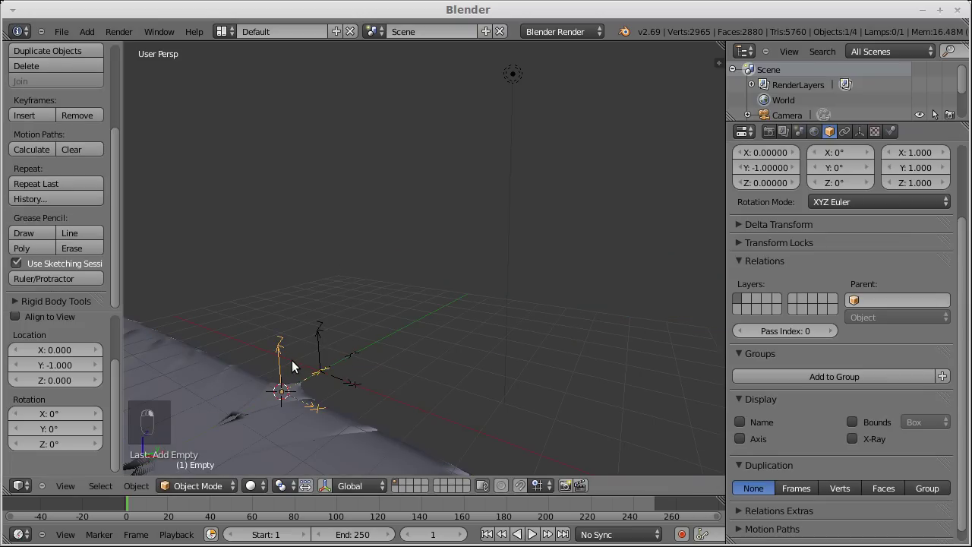
scroll(298, 368, down, 4)
middle_drag(302, 365, 384, 344)
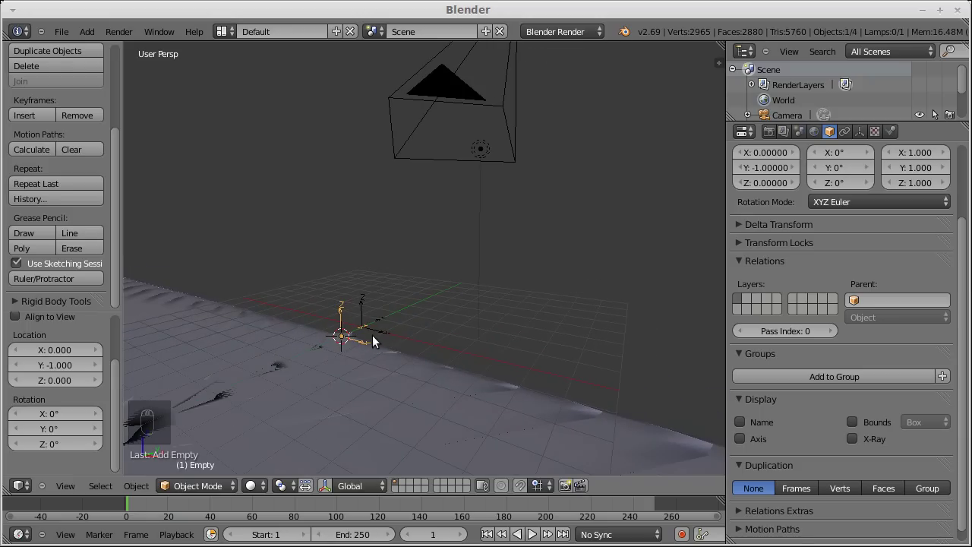
click(36, 239)
mouse_move(379, 342)
mouse_down()
mouse_move(303, 319)
mouse_move(297, 326)
mouse_move(295, 310)
mouse_move(309, 314)
mouse_up()
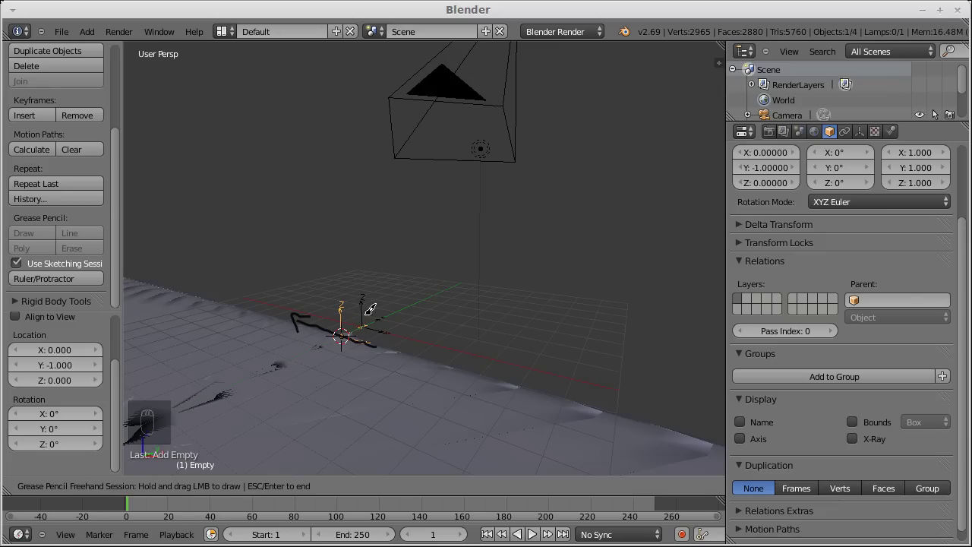
click(404, 316)
mouse_move(387, 305)
mouse_down()
mouse_move(338, 332)
mouse_move(320, 357)
mouse_move(319, 387)
mouse_move(357, 384)
mouse_move(399, 334)
mouse_move(387, 303)
mouse_up()
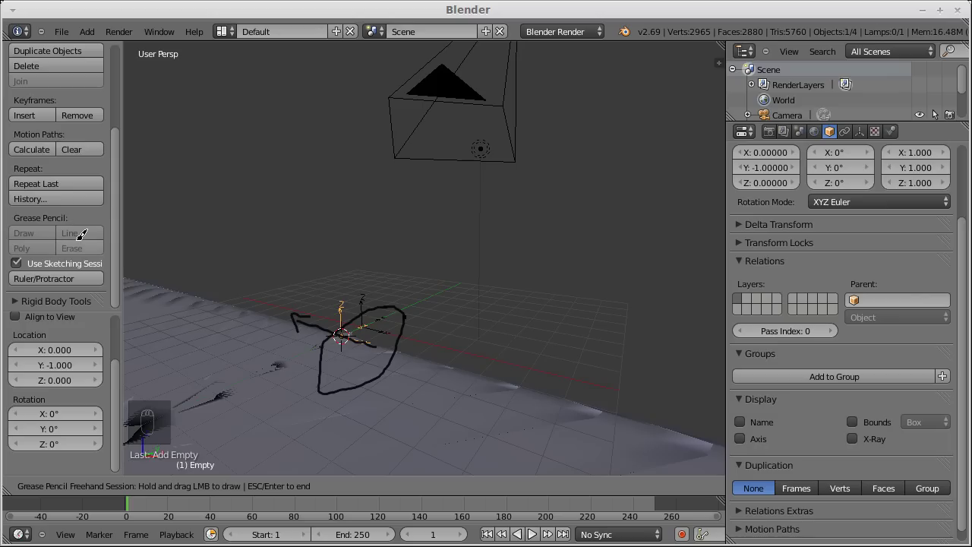
key(Escape)
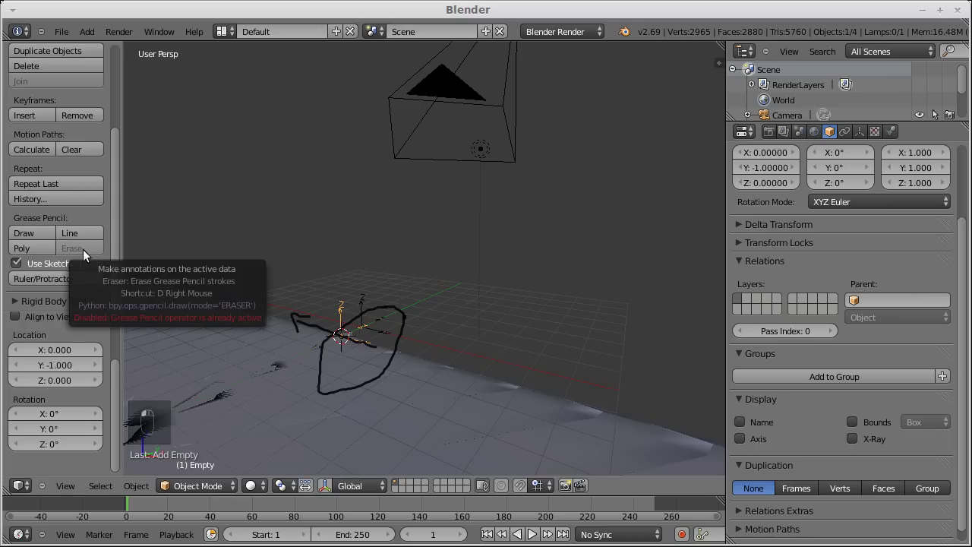
Step: Erase the Grease Pencil strokes around the empty and reselect the plane
click(72, 247)
mouse_move(202, 287)
mouse_down()
mouse_move(267, 317)
mouse_move(358, 334)
mouse_move(314, 350)
mouse_move(379, 379)
mouse_move(380, 326)
mouse_up()
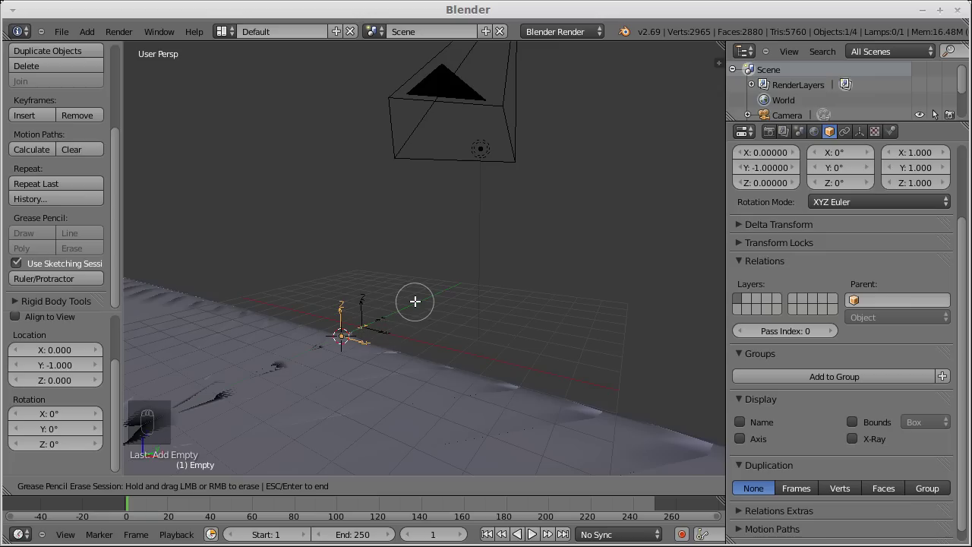
key(Escape)
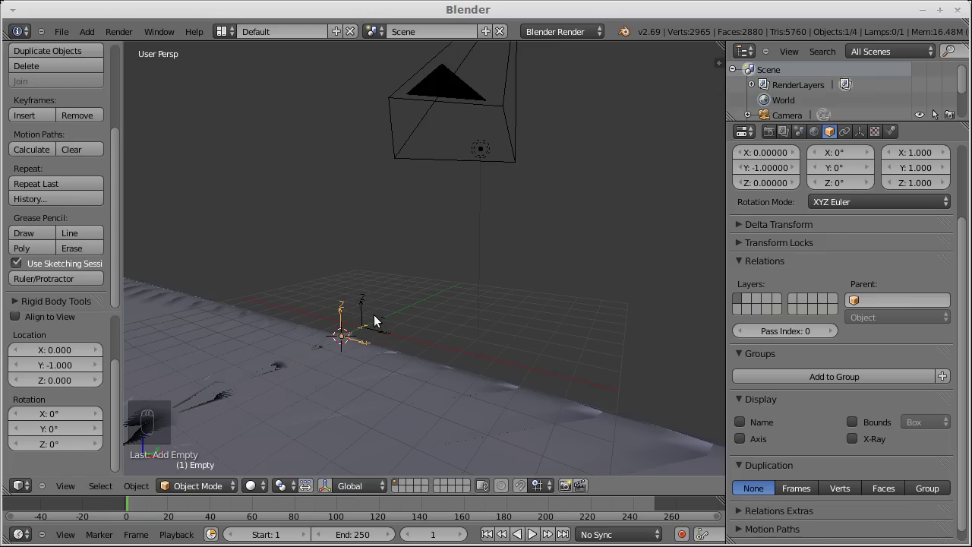
right_click(391, 392)
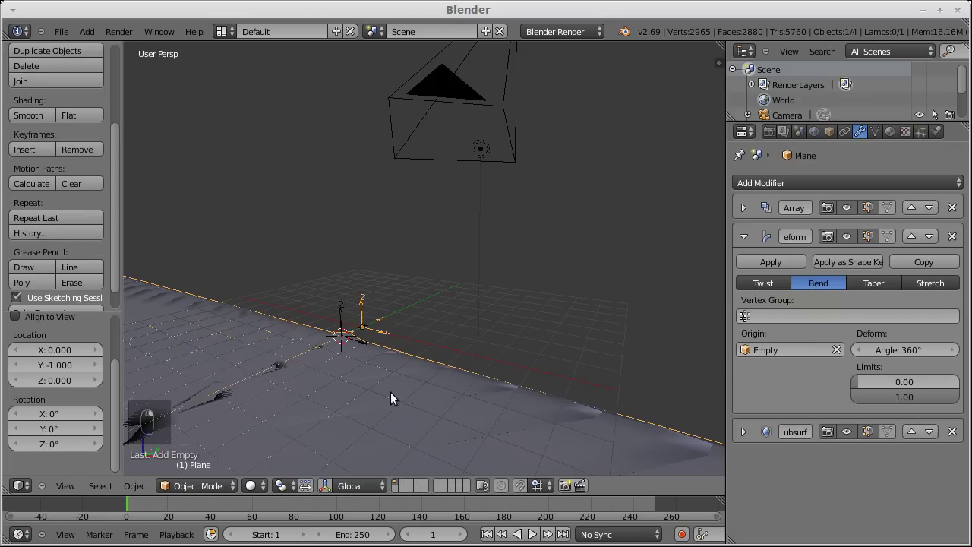
Step: Select the empty, use the Local orientation with the rotate manipulator, and rotate it -90° about its local Y axis
right_click(342, 323)
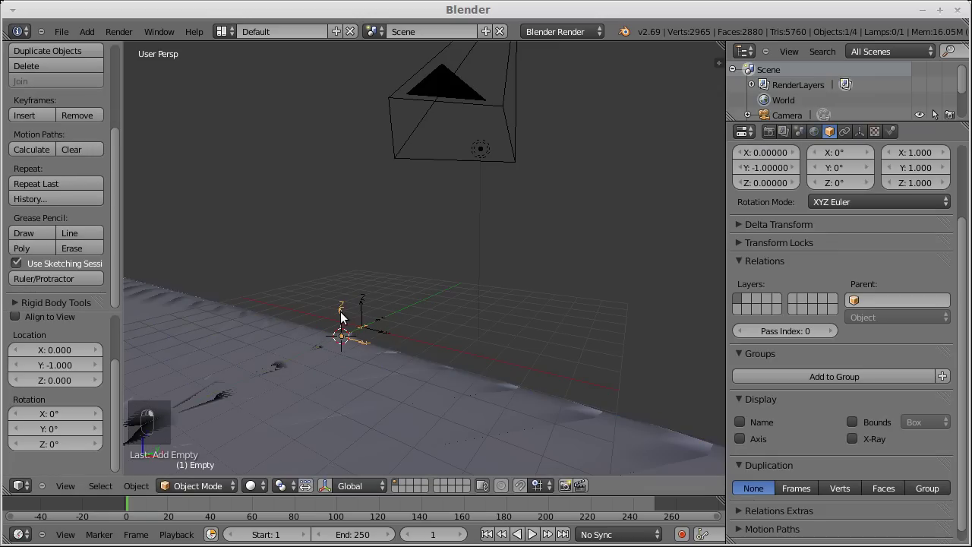
click(342, 486)
click(355, 454)
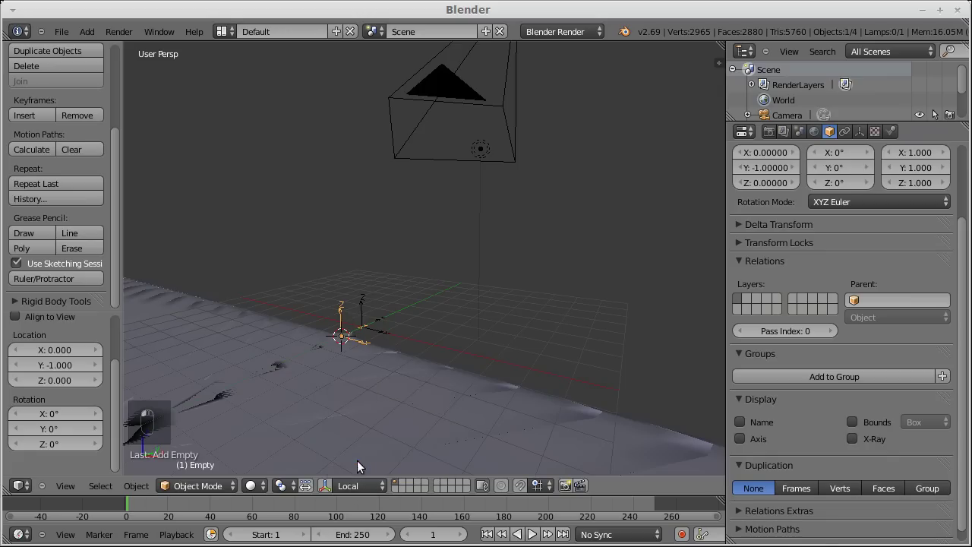
click(325, 485)
click(355, 485)
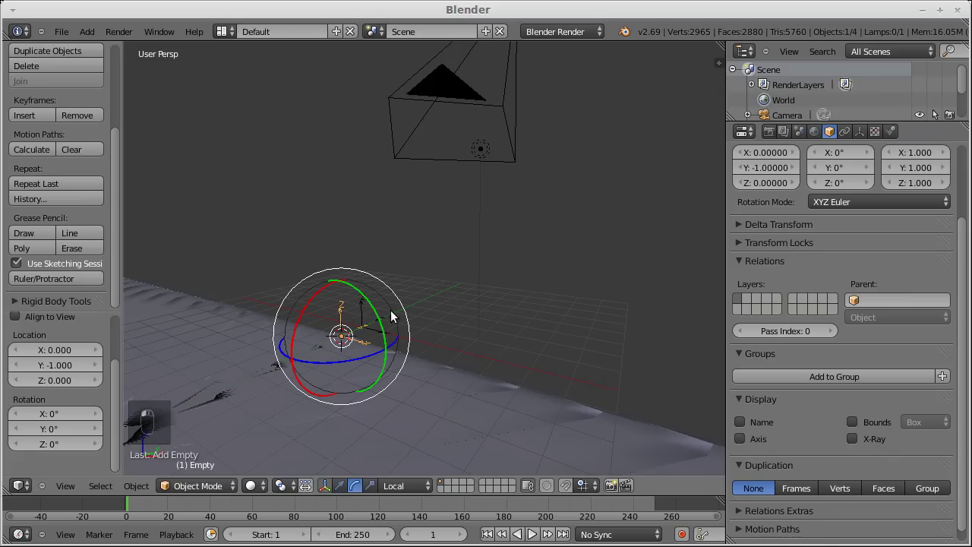
drag(380, 328, 315, 259)
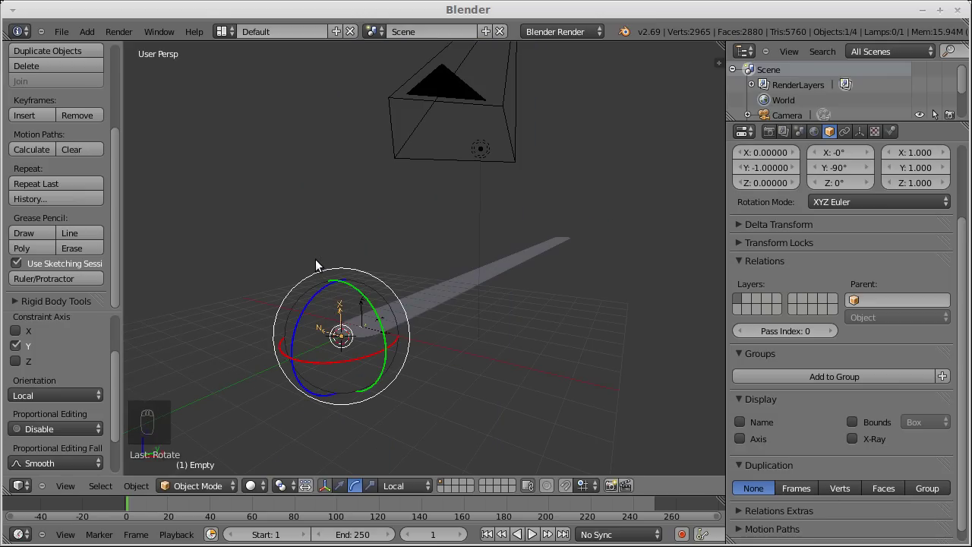
Step: Rotate the empty 90° about its local Z axis to curl the strip into a ring, and hide the transform manipulator
middle_drag(322, 338, 368, 346)
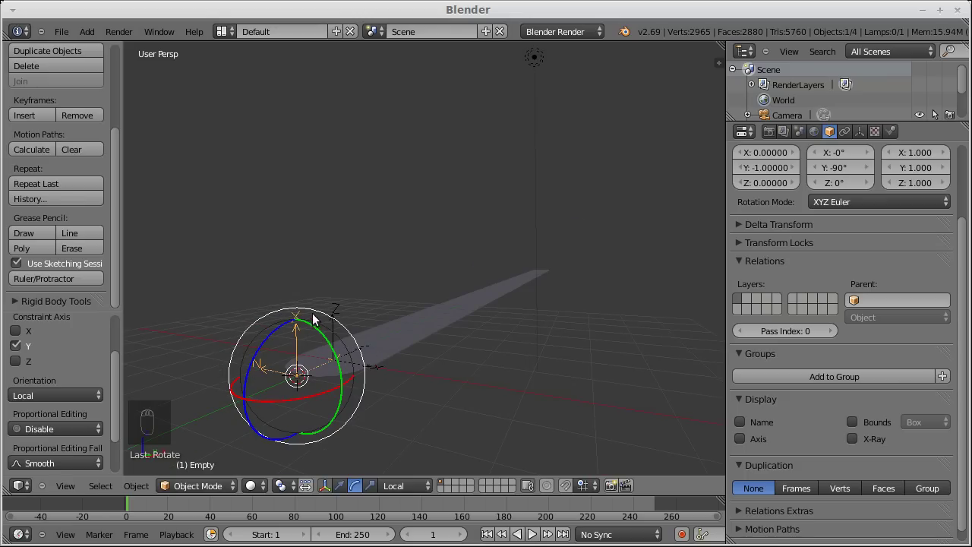
key(KP_8)
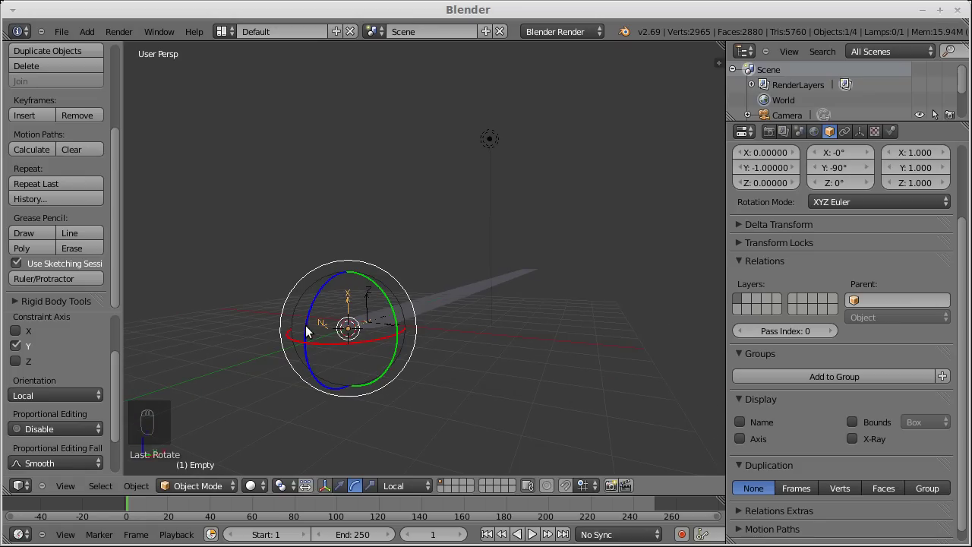
drag(306, 331, 349, 278)
scroll(386, 327, down, 3)
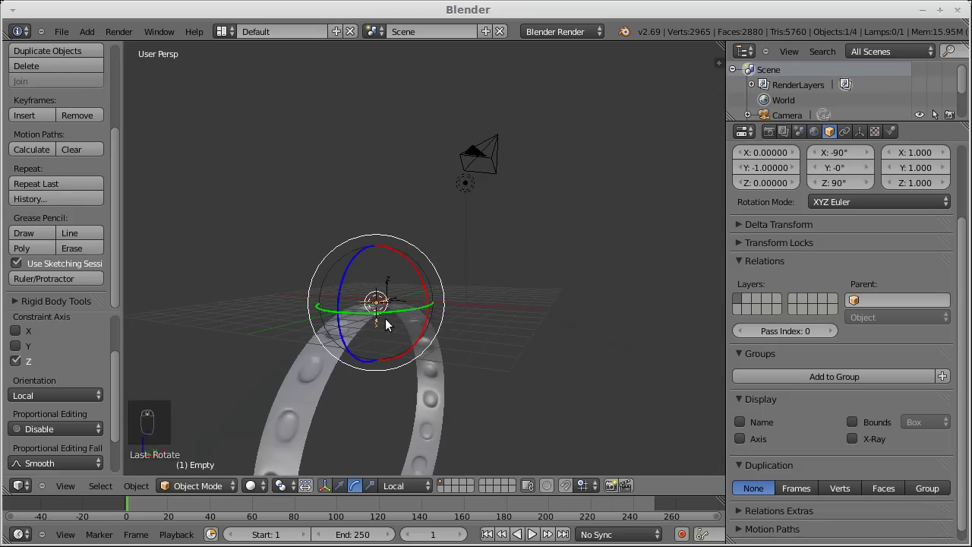
middle_drag(385, 325, 365, 340)
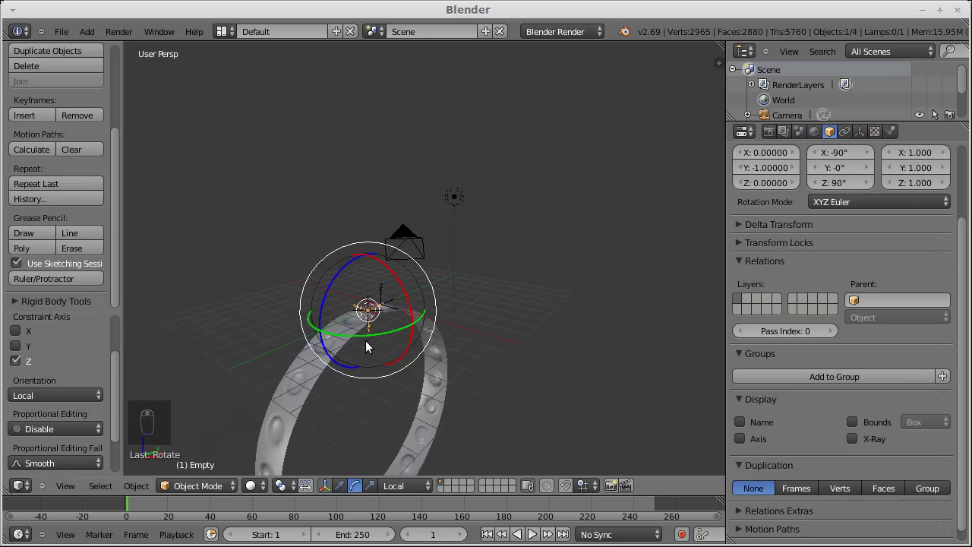
click(325, 487)
middle_drag(358, 304, 361, 380)
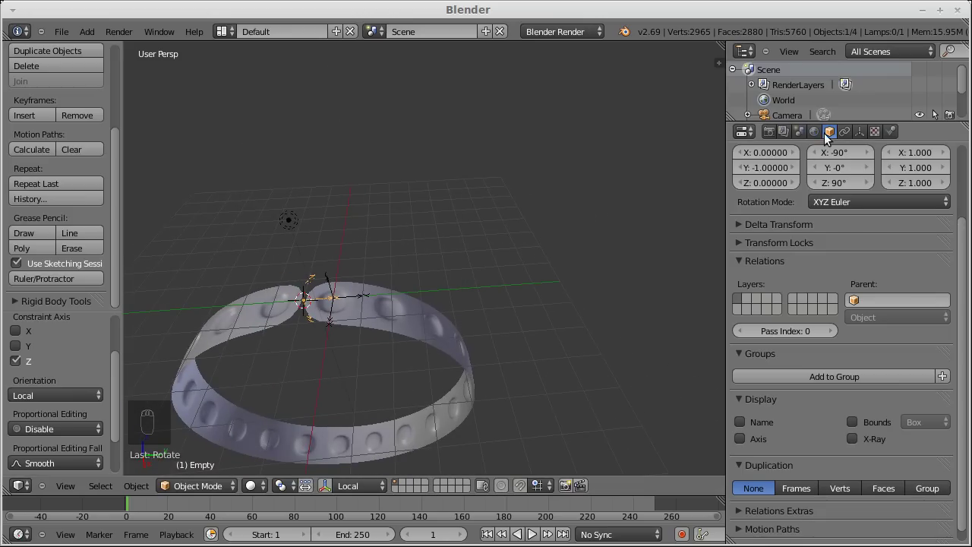
Step: Select the plane and apply its Array and Simple Deform modifiers, keeping the Subdivision Surface modifier
right_click(364, 300)
click(743, 208)
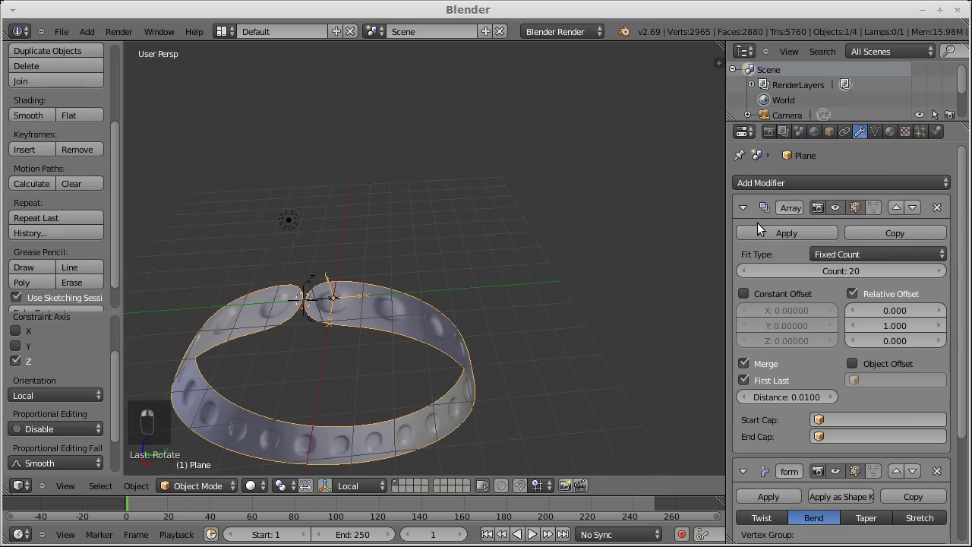
click(759, 226)
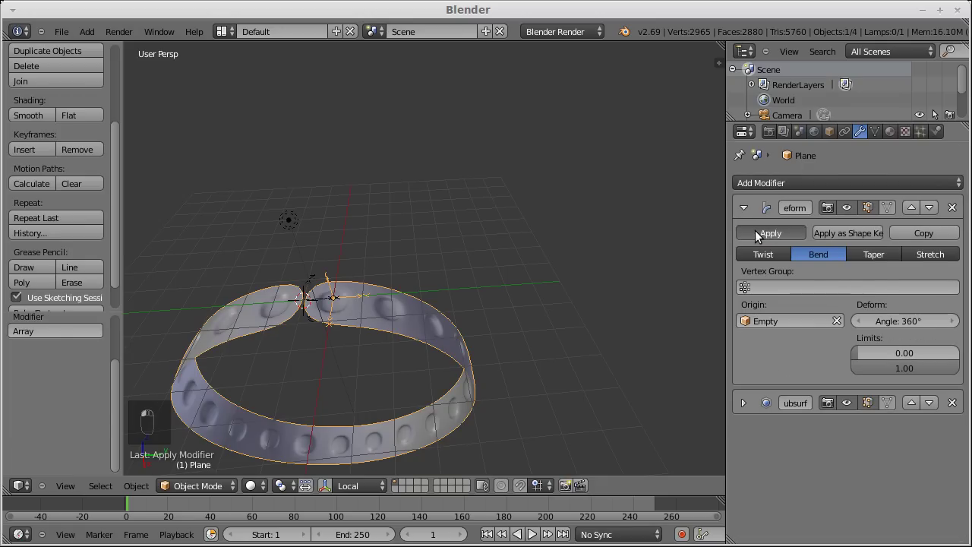
click(770, 233)
Step: Merge the ring's seam by removing doubles on all vertices in Edit Mode, and return to Object Mode
key(Tab)
key(a)
key(a)
key(a)
key(a)
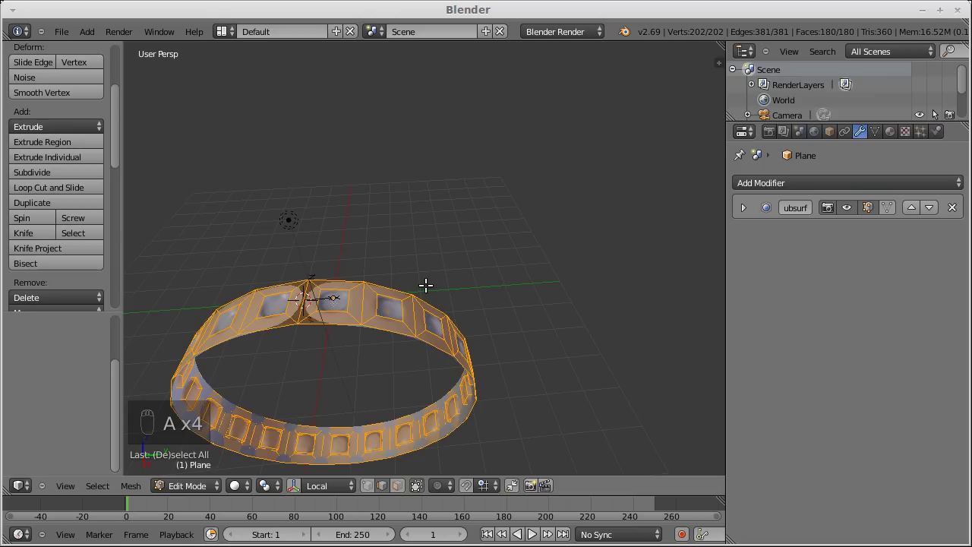
key(w)
key(w)
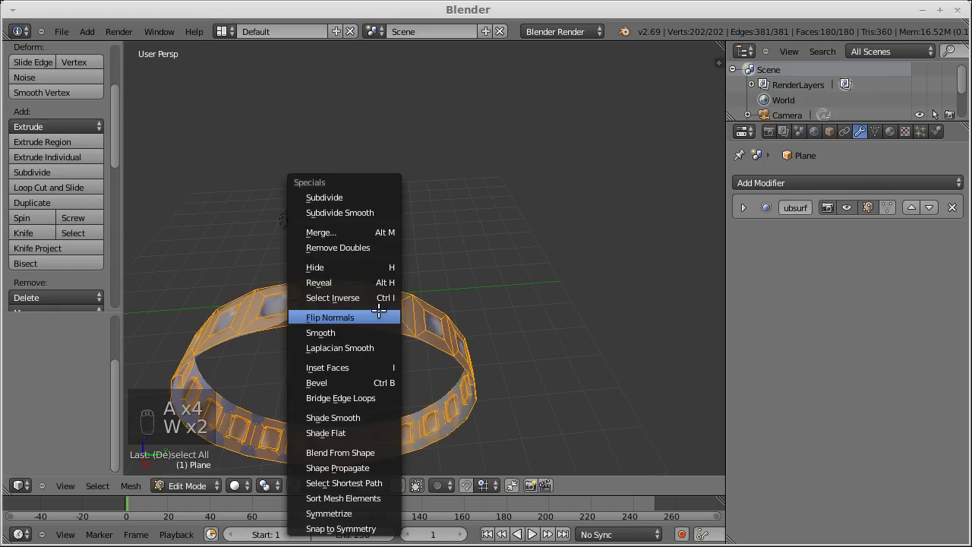
click(371, 247)
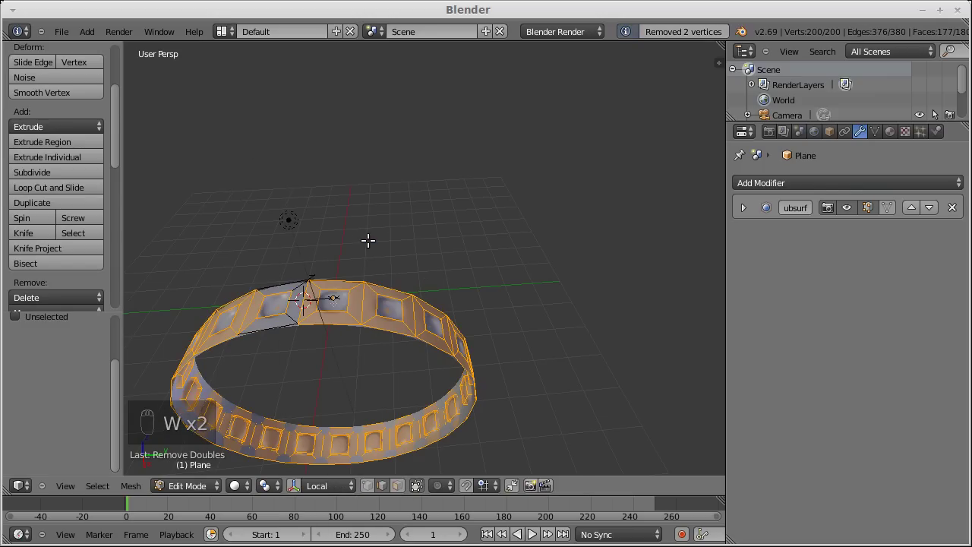
key(Tab)
Step: Inspect the closed seam of the ring and delete the empty that served as the bend origin
key(KP_Decimal)
middle_drag(389, 255, 478, 260)
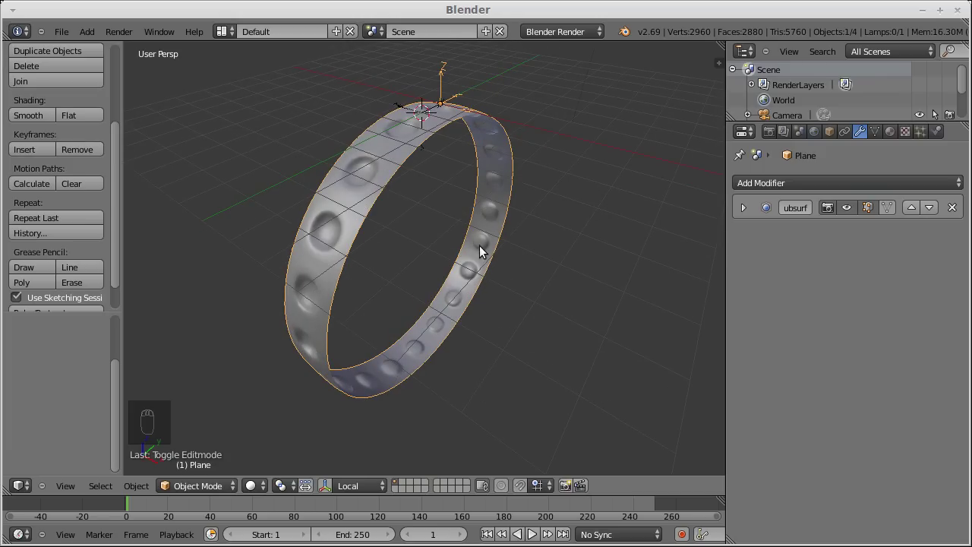
middle_drag(469, 103, 442, 131)
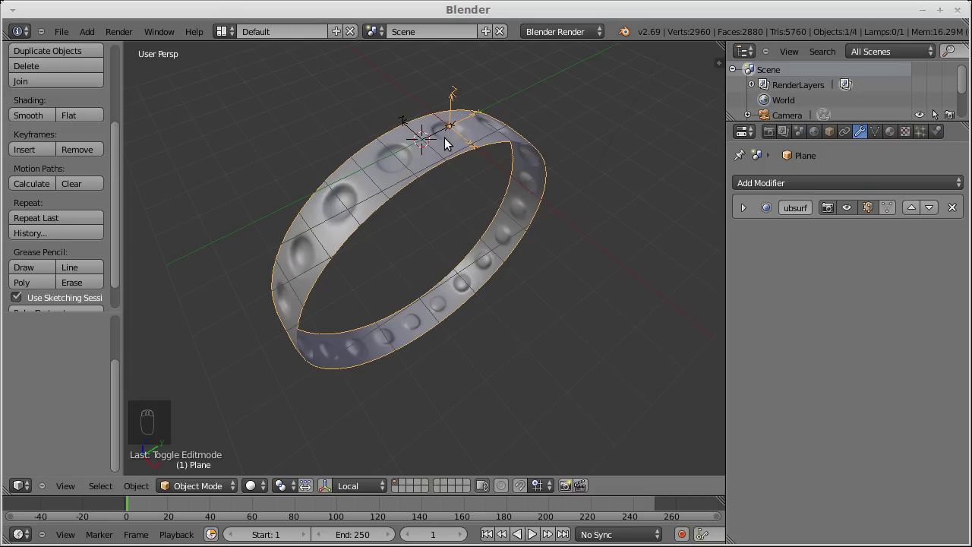
right_click(406, 123)
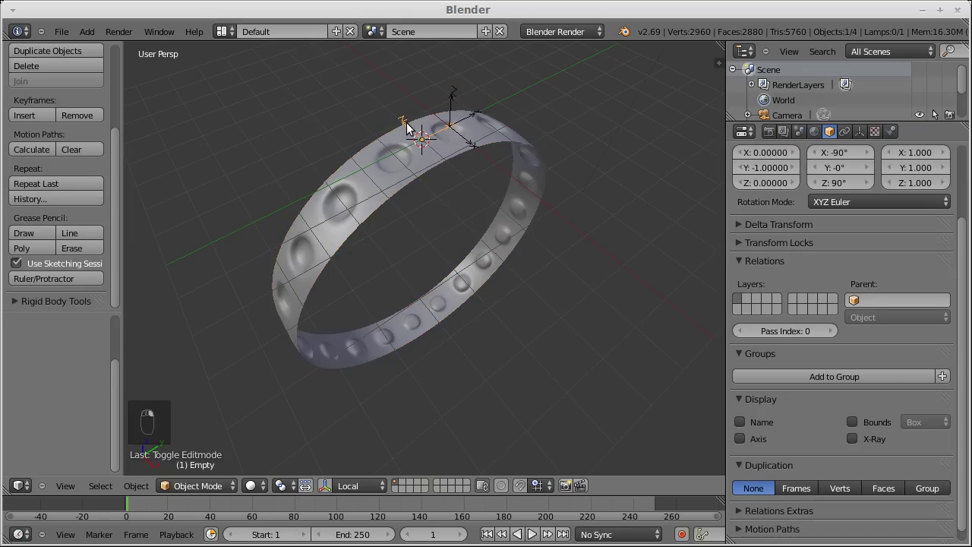
key(x)
click(406, 122)
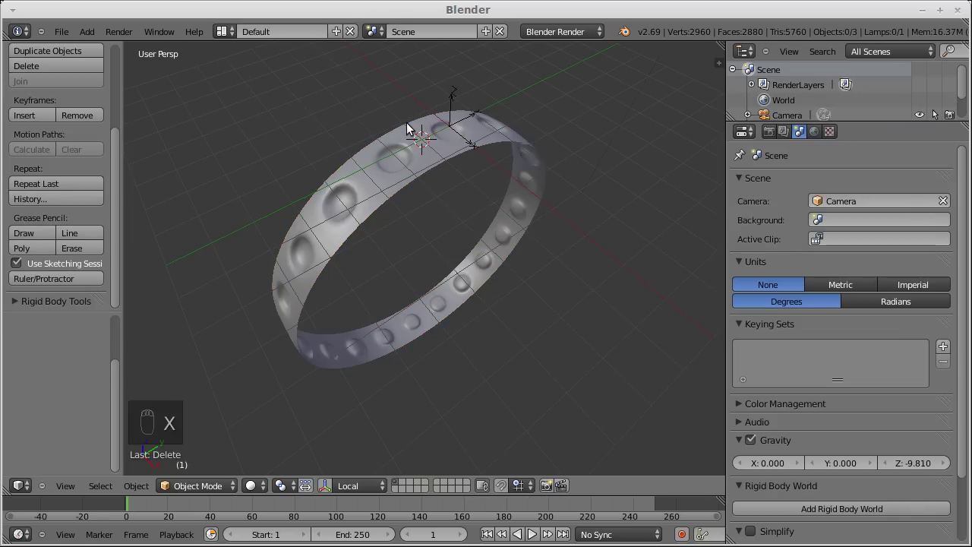